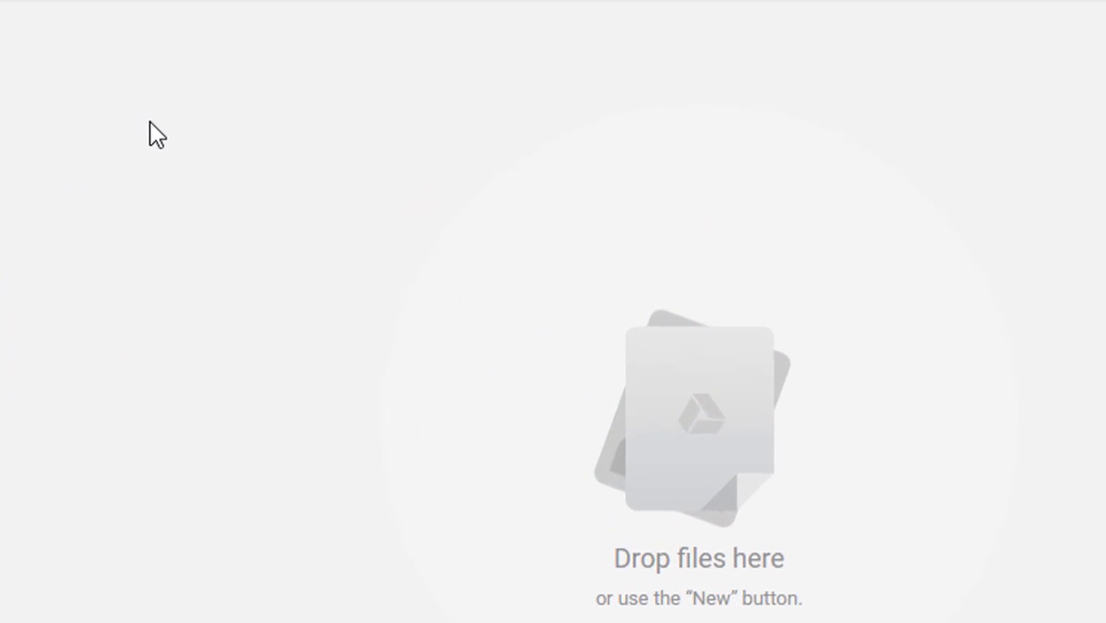
Create a new Google Slides presentation from the empty folder's right-click menu
right_click(361, 229)
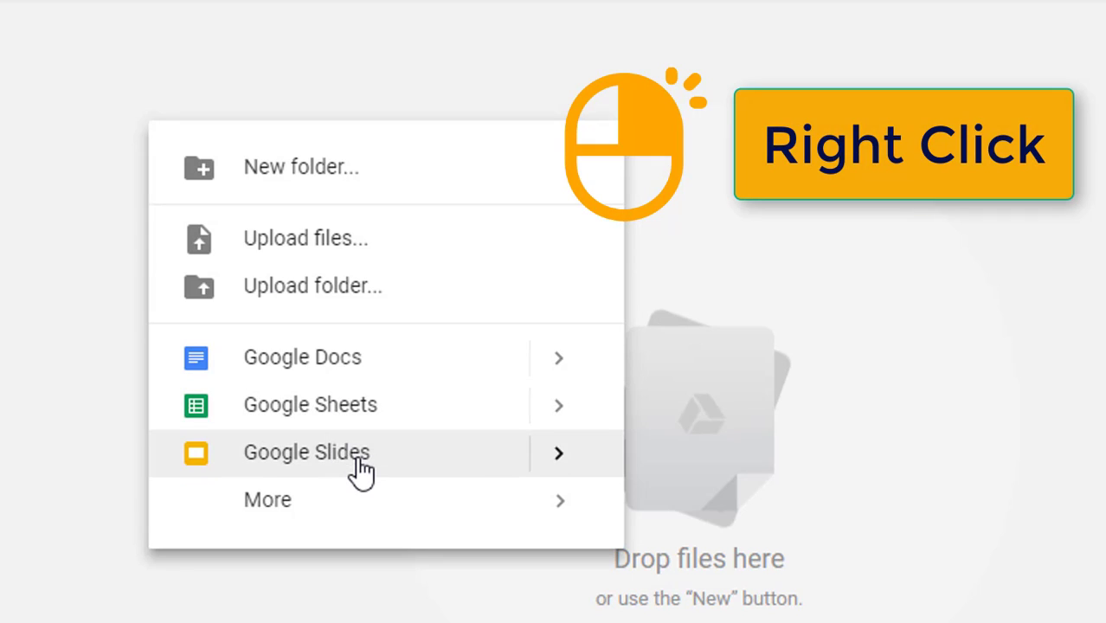
click(361, 470)
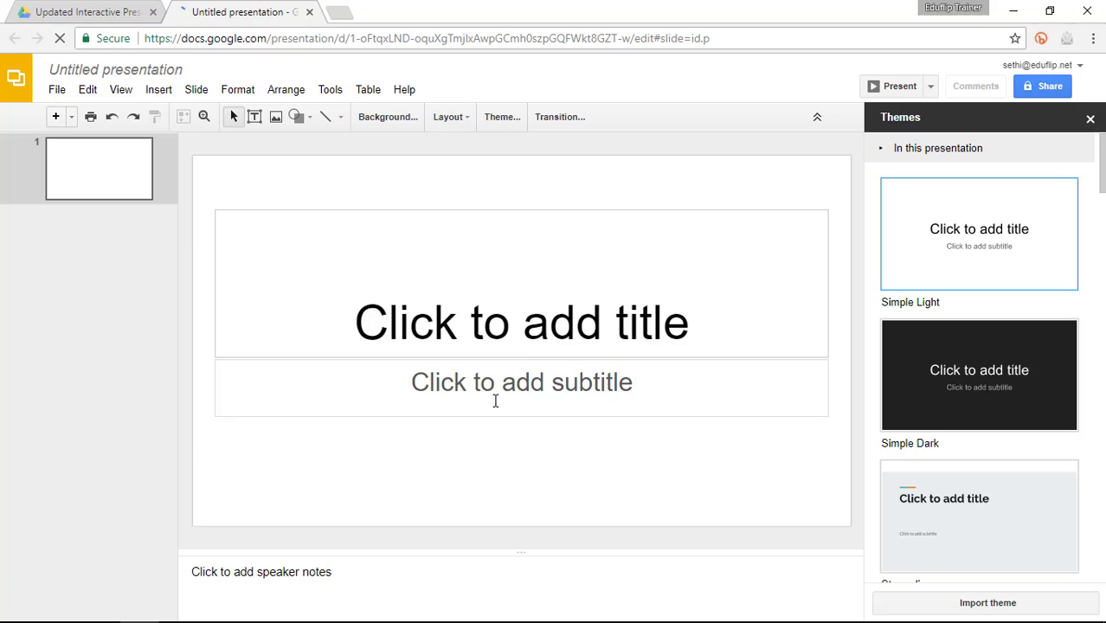
Close Themes and search Explore images for 'solar ssstem'
click(1091, 121)
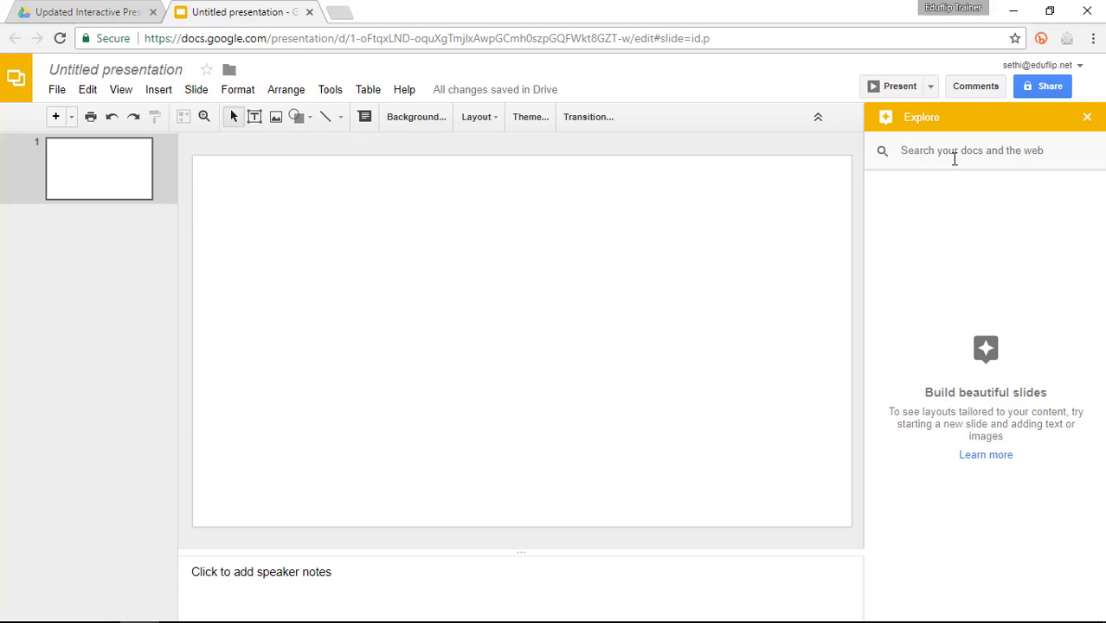
text(so)
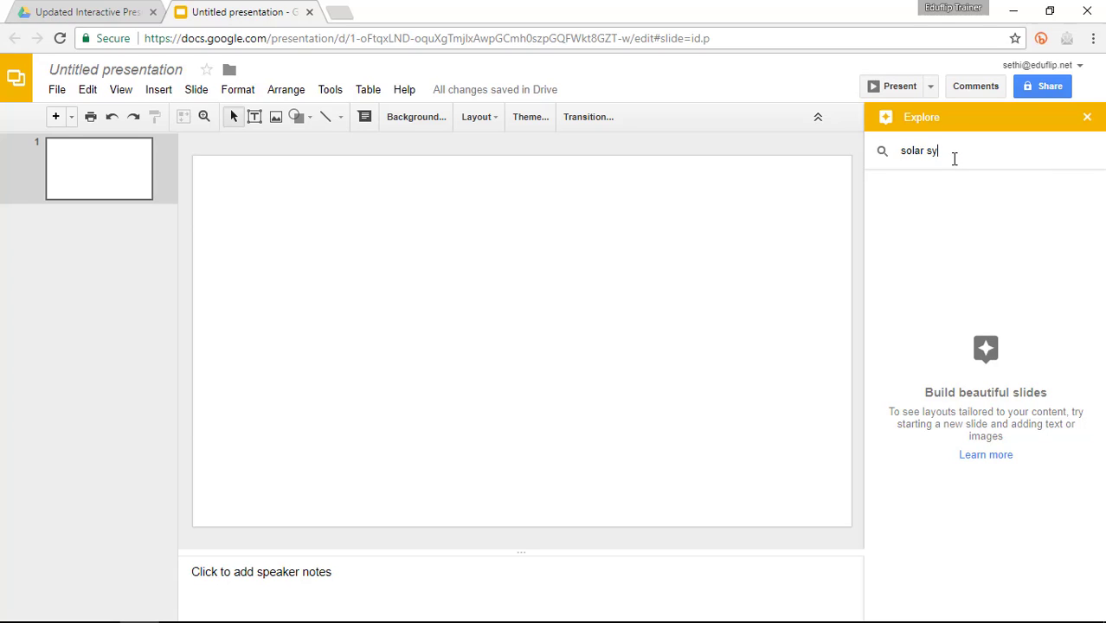
text(lar ssstem)
key(Return)
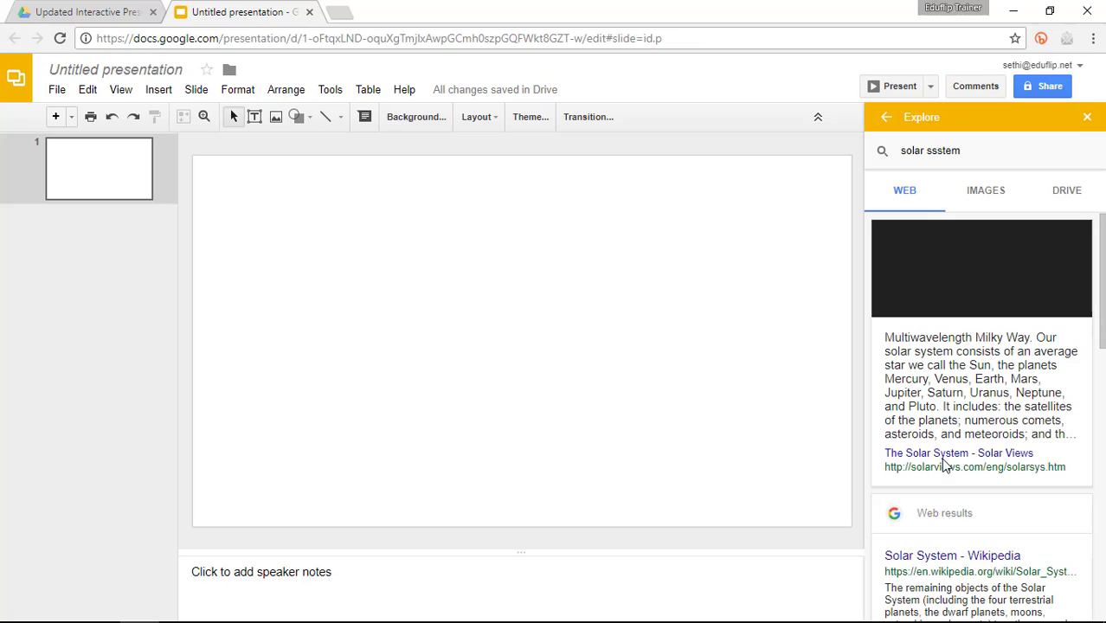
click(987, 197)
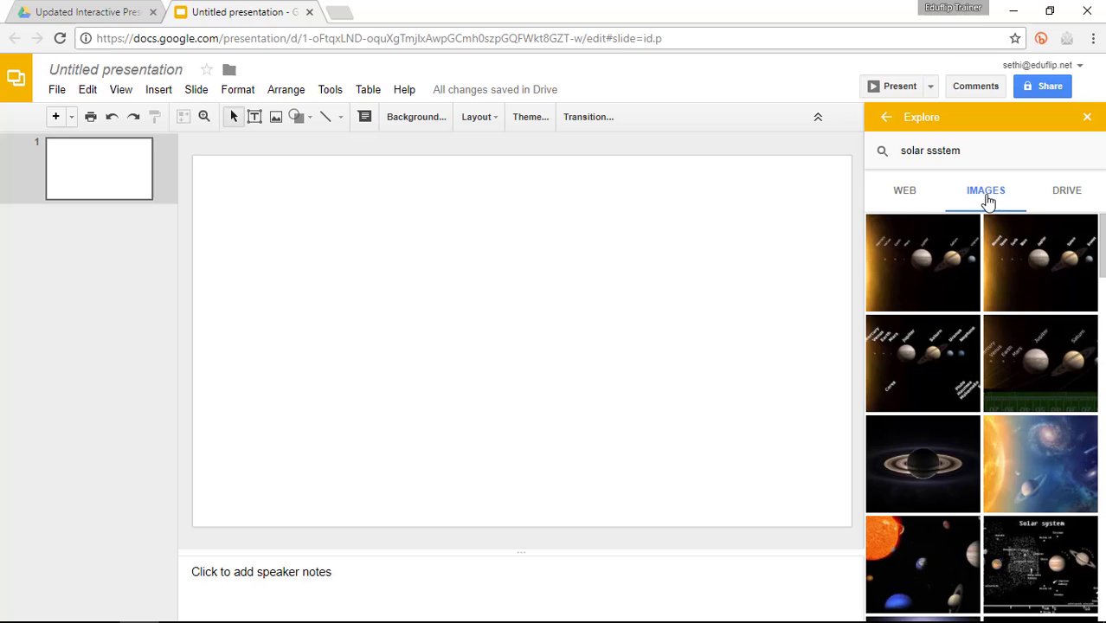
Insert the sun-and-planets-in-a-row photo from the image results onto the slide
scroll(965, 381, down, 5)
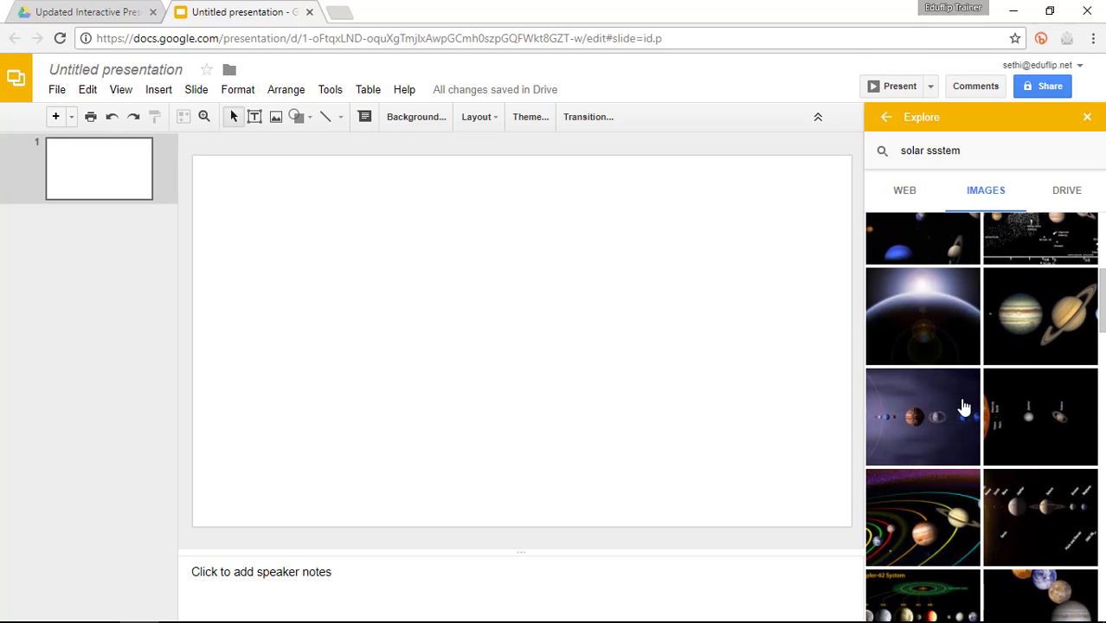
scroll(964, 407, down, 10)
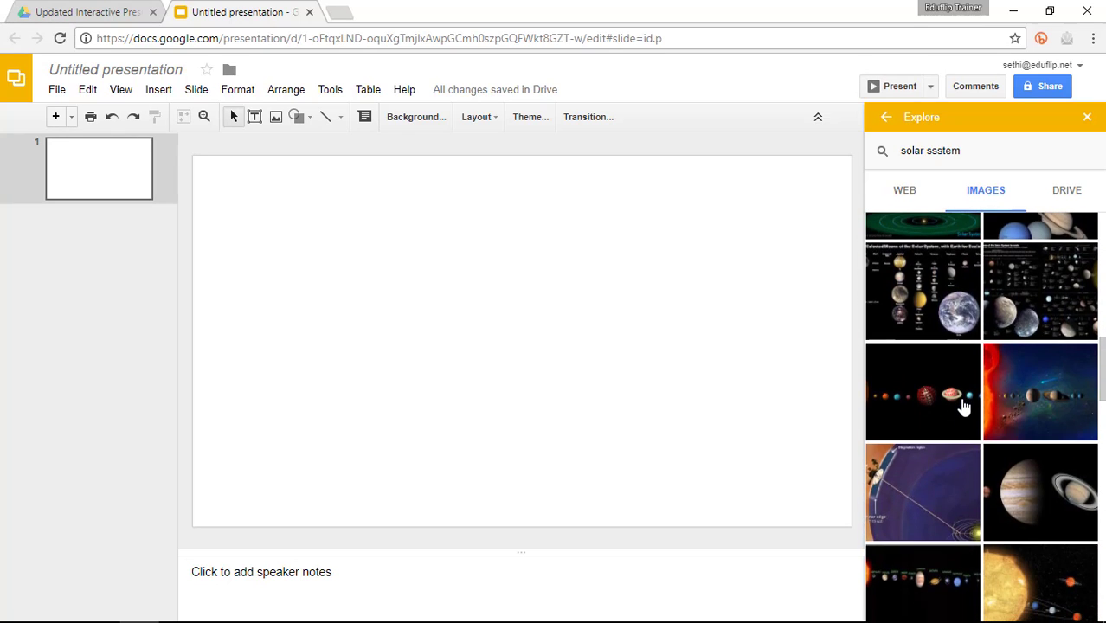
scroll(964, 407, down, 10)
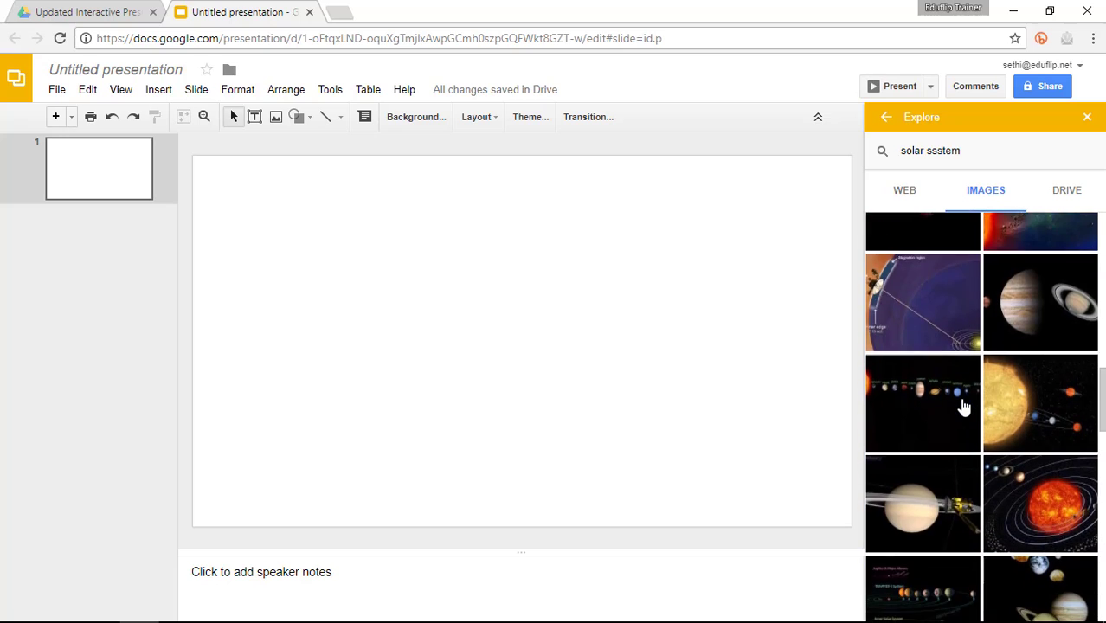
scroll(964, 407, down, 10)
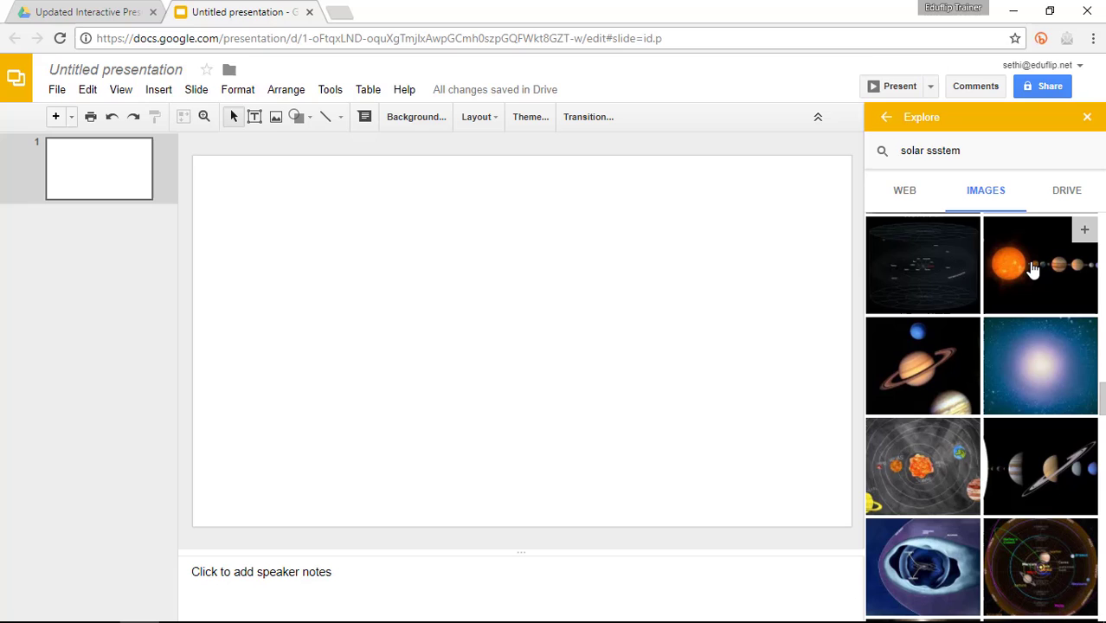
click(1085, 240)
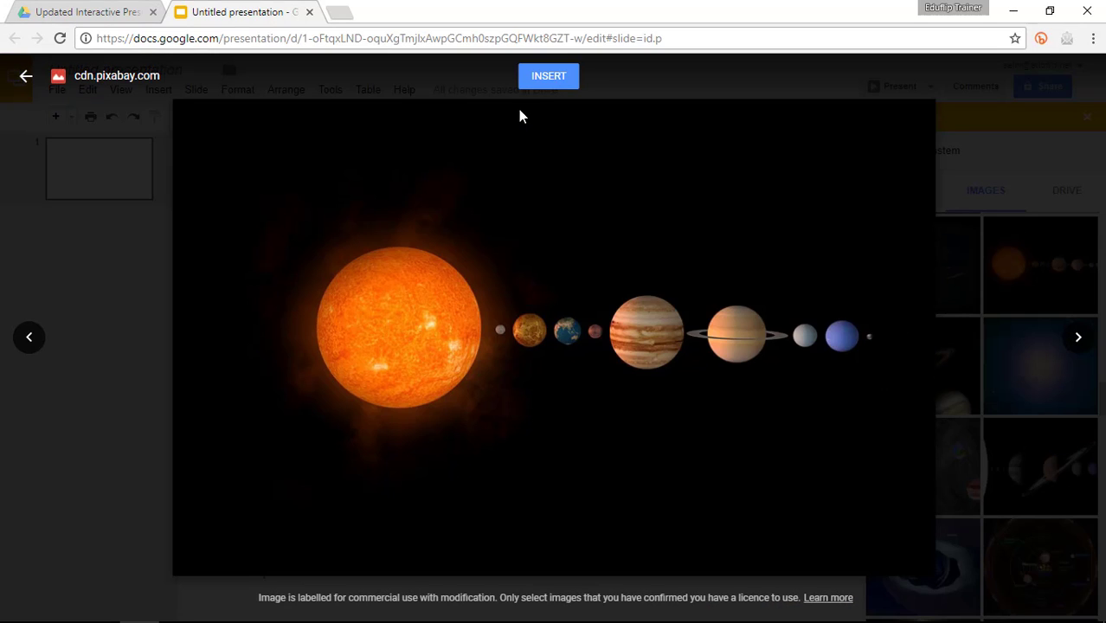
click(548, 87)
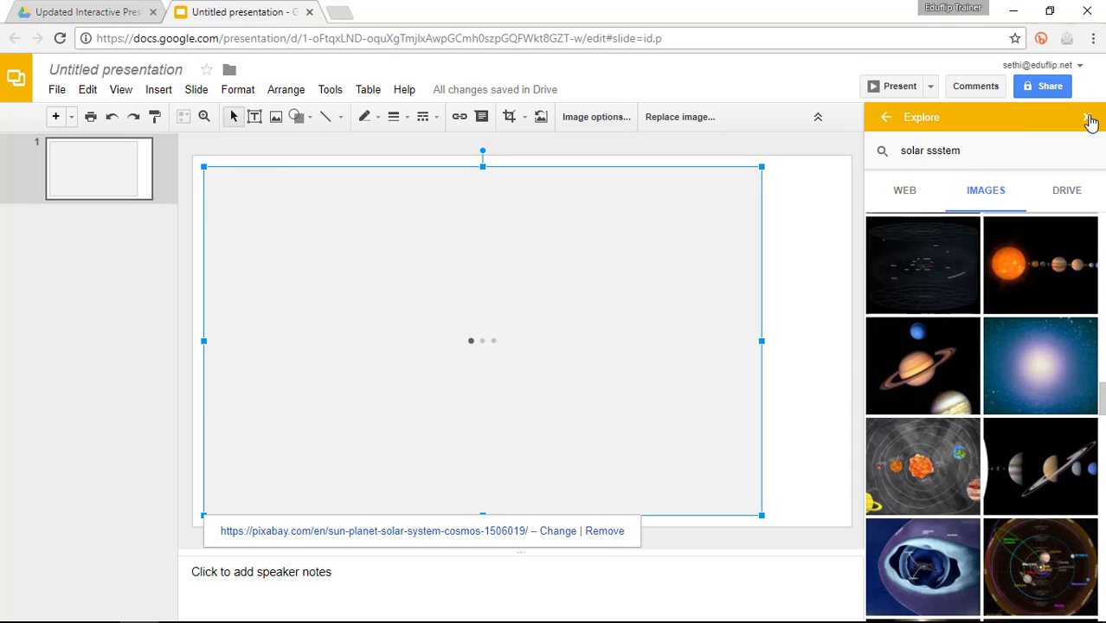
Stretch the sun-and-planets photo by its corners until it covers the entire slide
click(1087, 117)
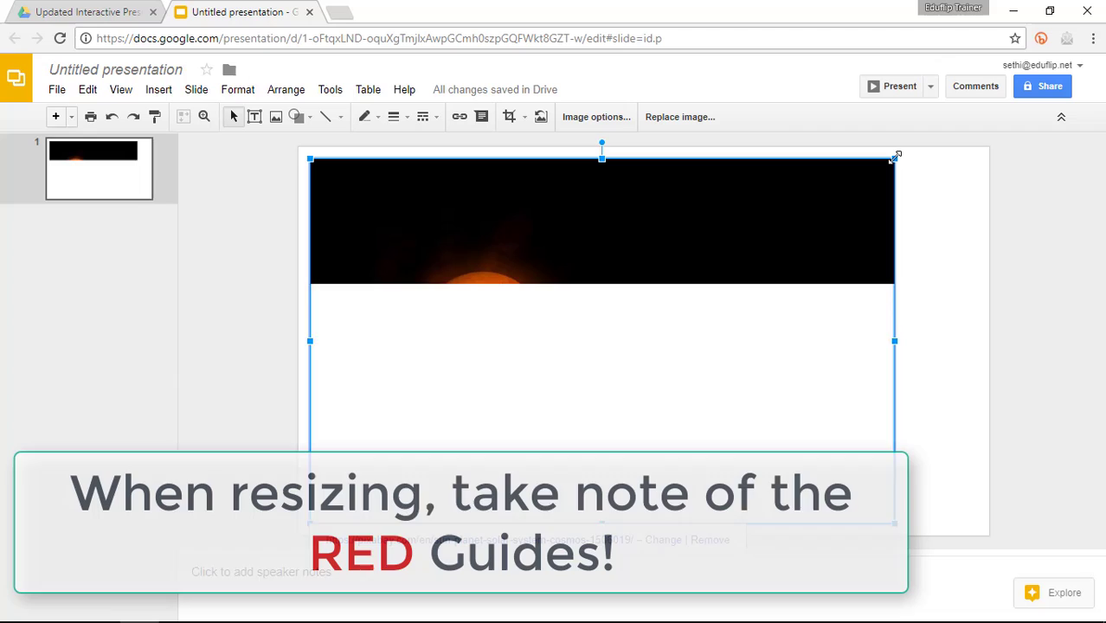
drag(894, 158, 991, 132)
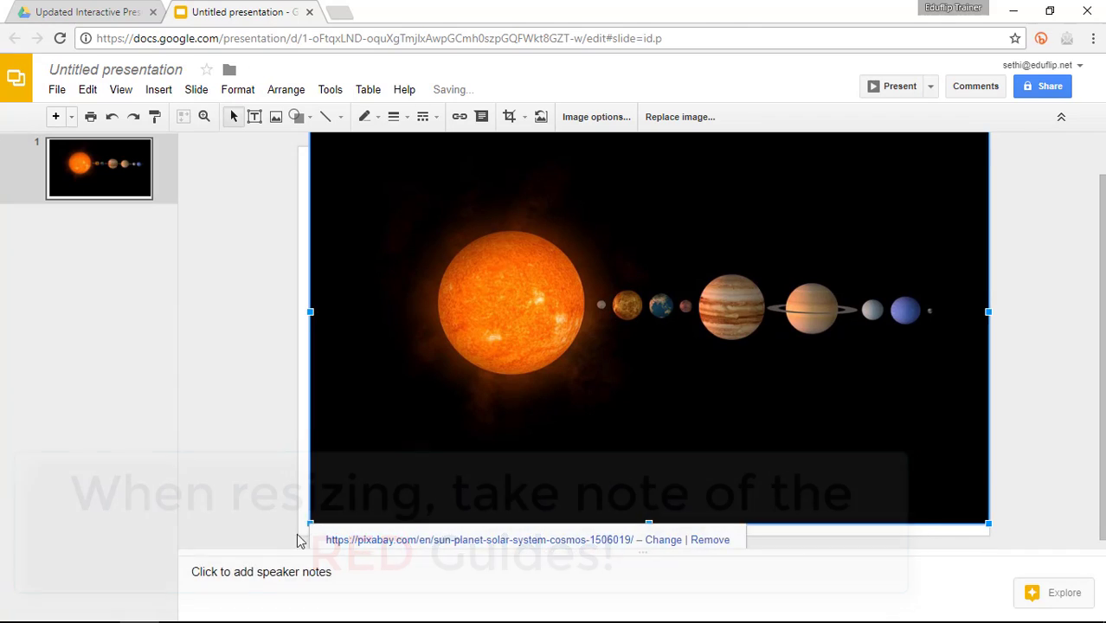
drag(310, 523, 270, 547)
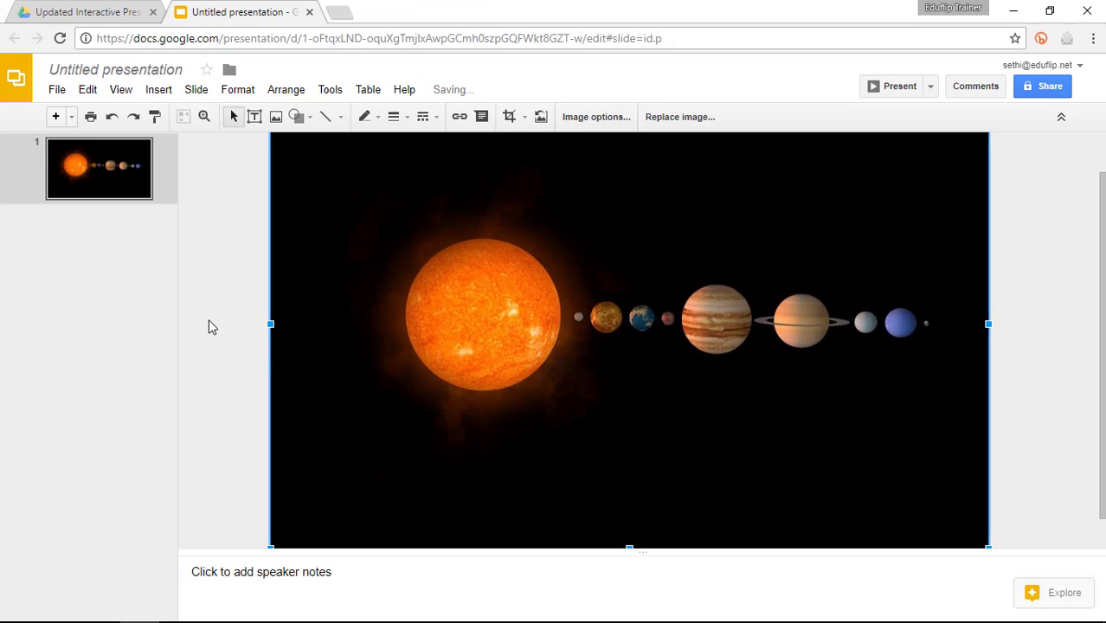
click(207, 327)
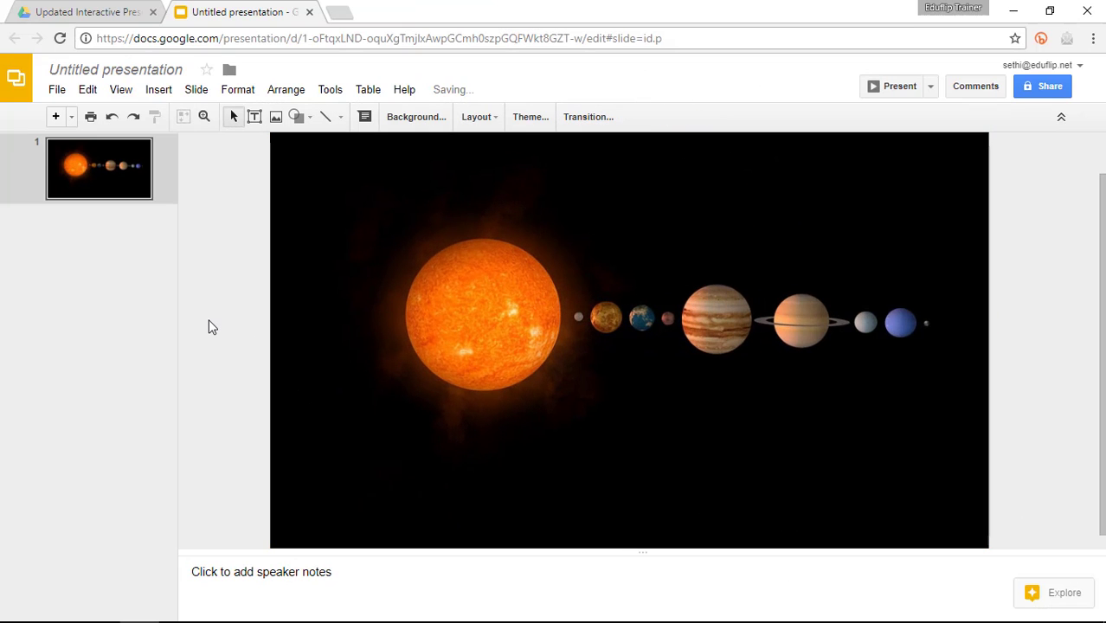
click(494, 313)
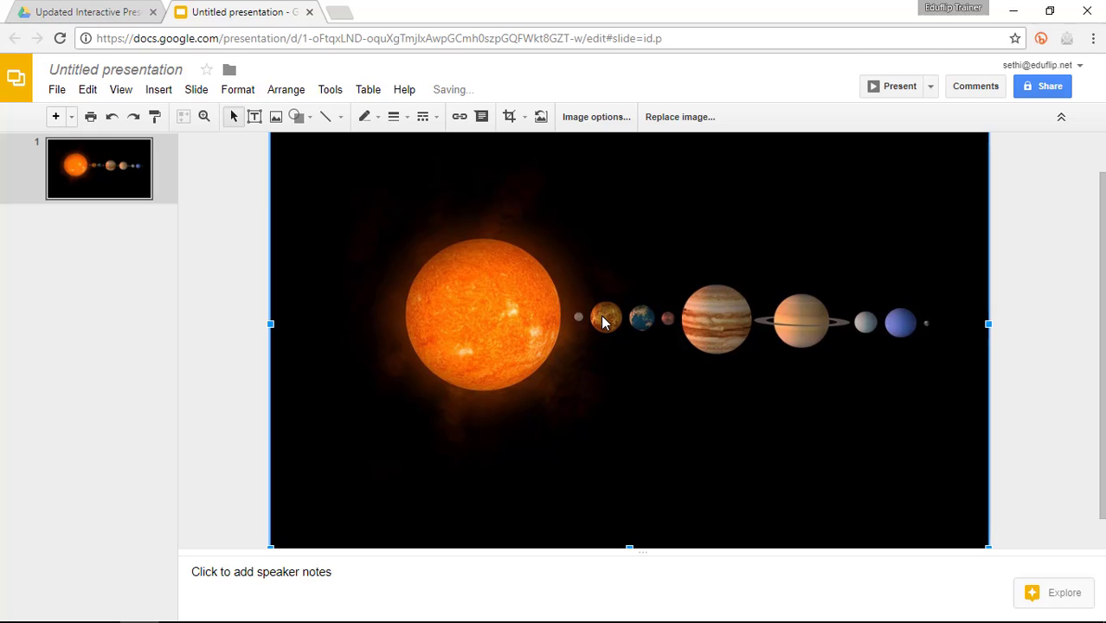
click(245, 270)
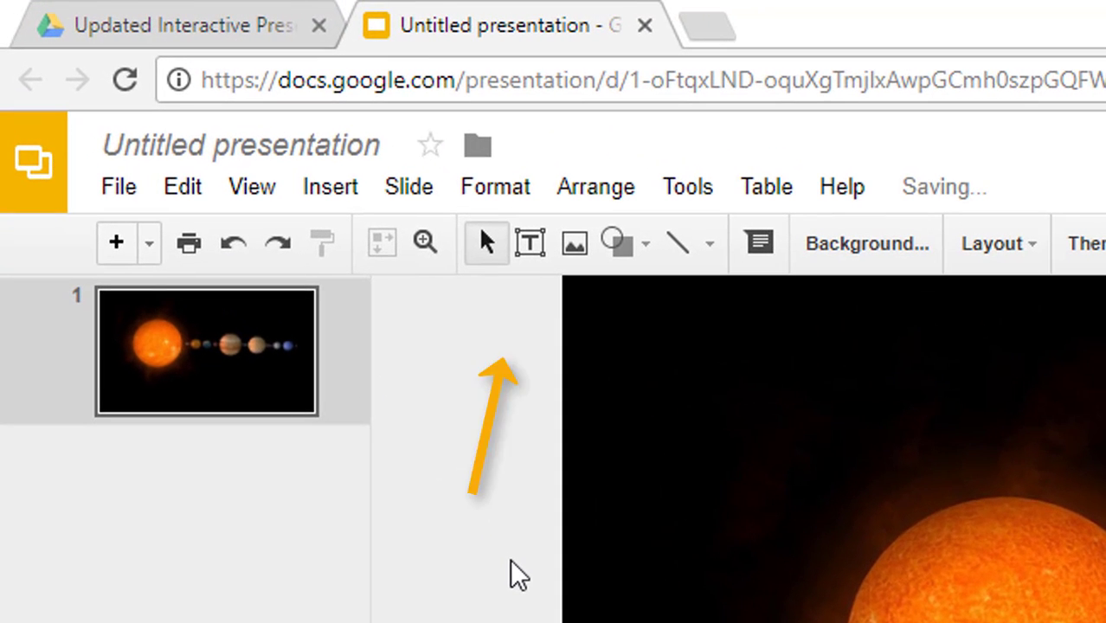
Add a 'The Sun' text label in white, centred Orbitron font
click(530, 243)
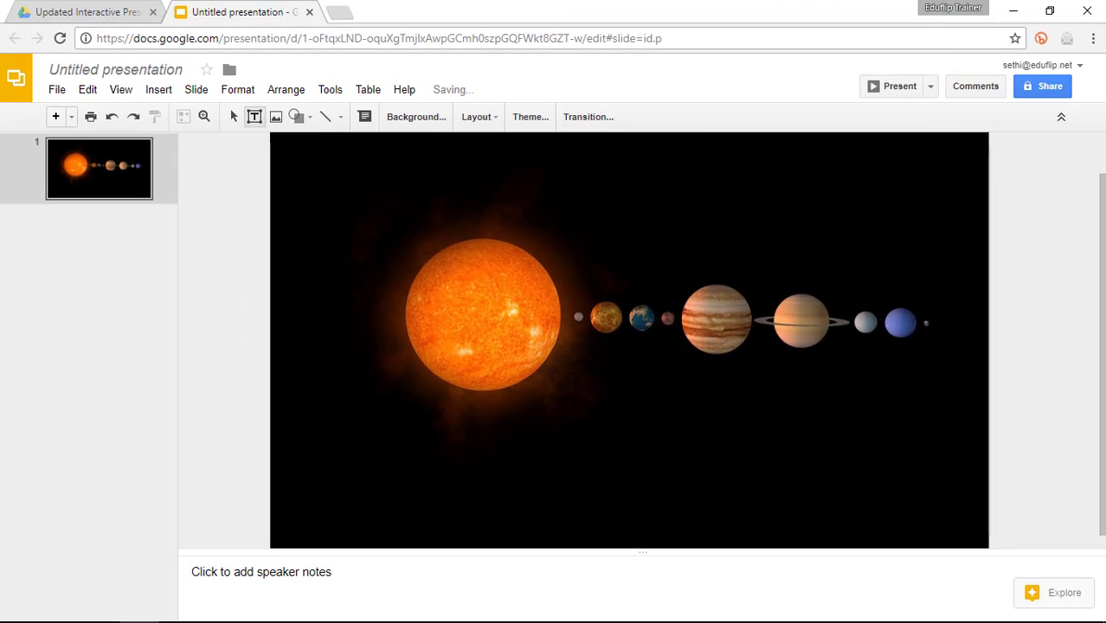
drag(770, 346, 1105, 456)
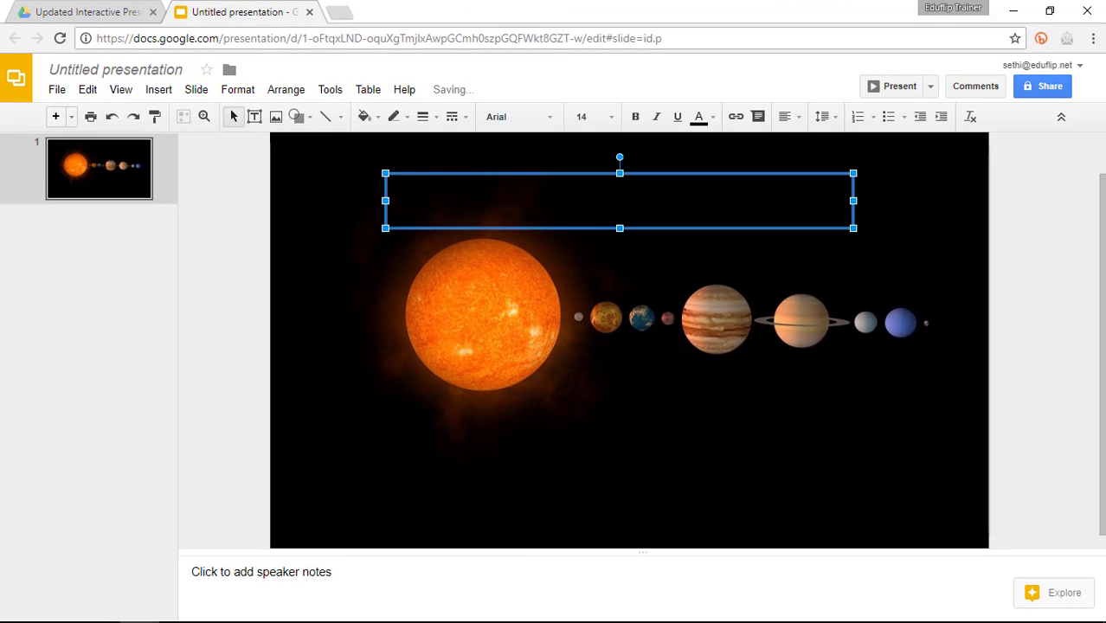
text(The Sun)
key(ctrl+a)
click(712, 116)
click(842, 132)
click(784, 116)
drag(854, 201, 559, 184)
click(813, 141)
Paste copies of The Sun label and spread them beside the planets
key(ctrl+v)
drag(463, 199, 600, 158)
key(ctrl+v)
drag(470, 213, 645, 240)
key(ctrl+v)
drag(502, 222, 700, 398)
key(ctrl+v)
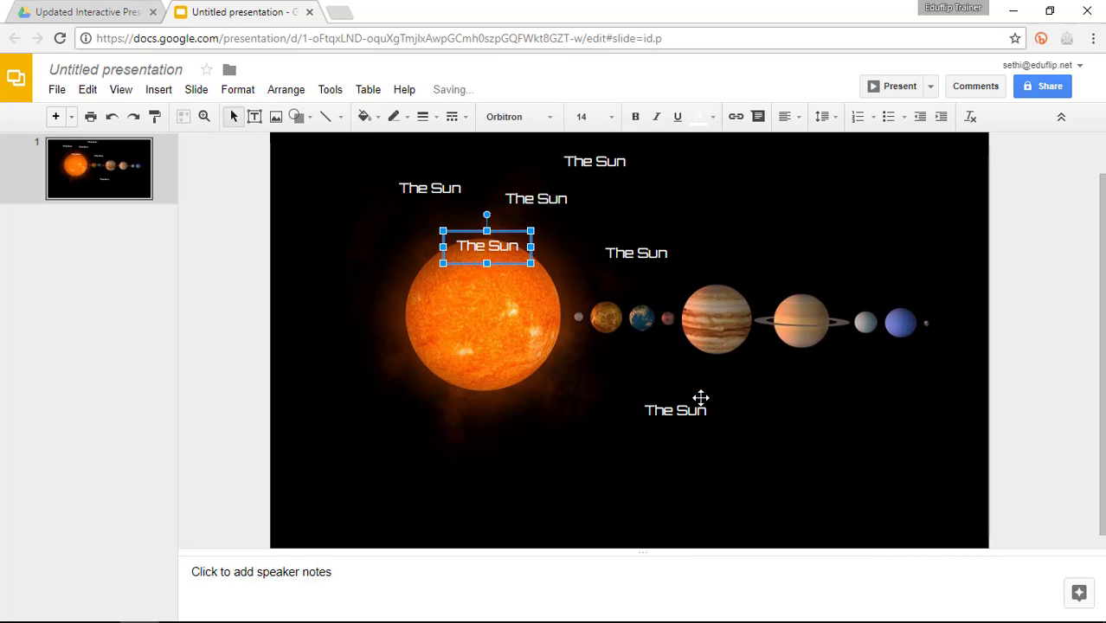
key(ctrl+v)
drag(487, 246, 863, 231)
key(ctrl+v)
key(ctrl+v)
drag(547, 259, 924, 422)
key(ctrl+v)
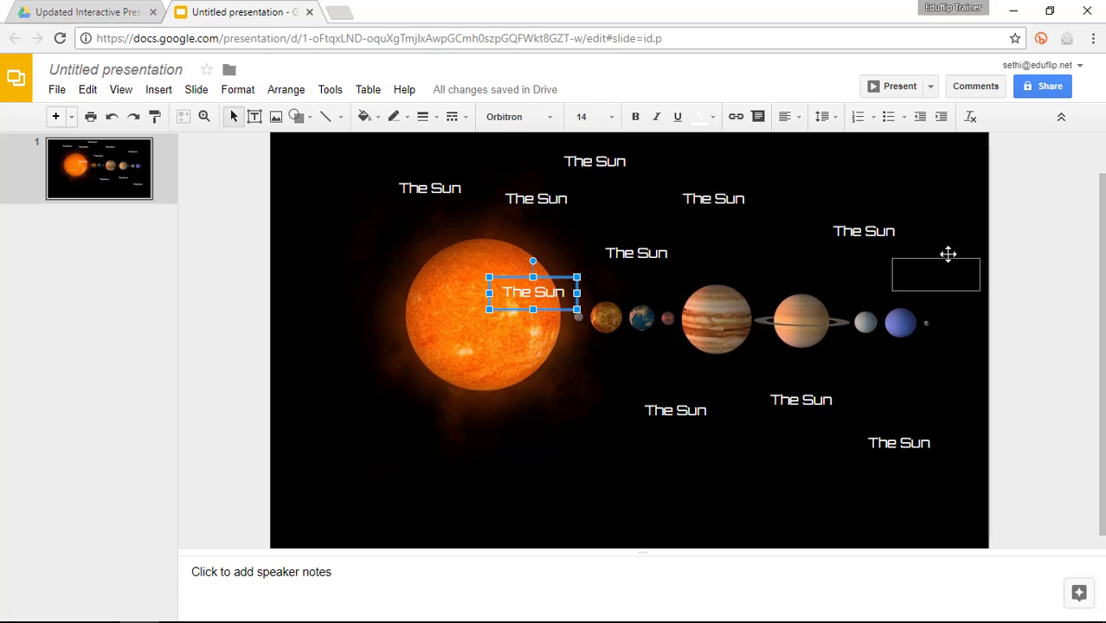
drag(949, 254, 952, 251)
Rename the copies Mercury, Venus, Earth, Mars, Jupiter, Saturn, Uranus, Neptune and Pluto
double_click(536, 198)
text(MercuryVenusEarthMarsJupiter)
double_click(801, 400)
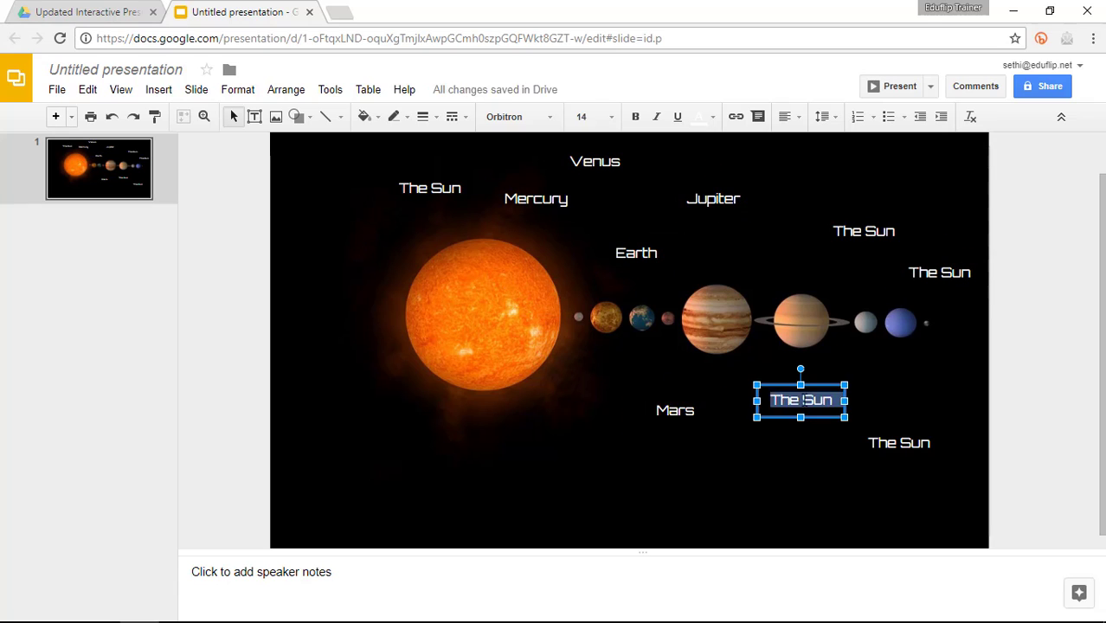
text(Saturn)
double_click(864, 232)
text(Uranus)
double_click(899, 443)
text(Neptune)
double_click(939, 272)
text(Pluto)
click(1012, 388)
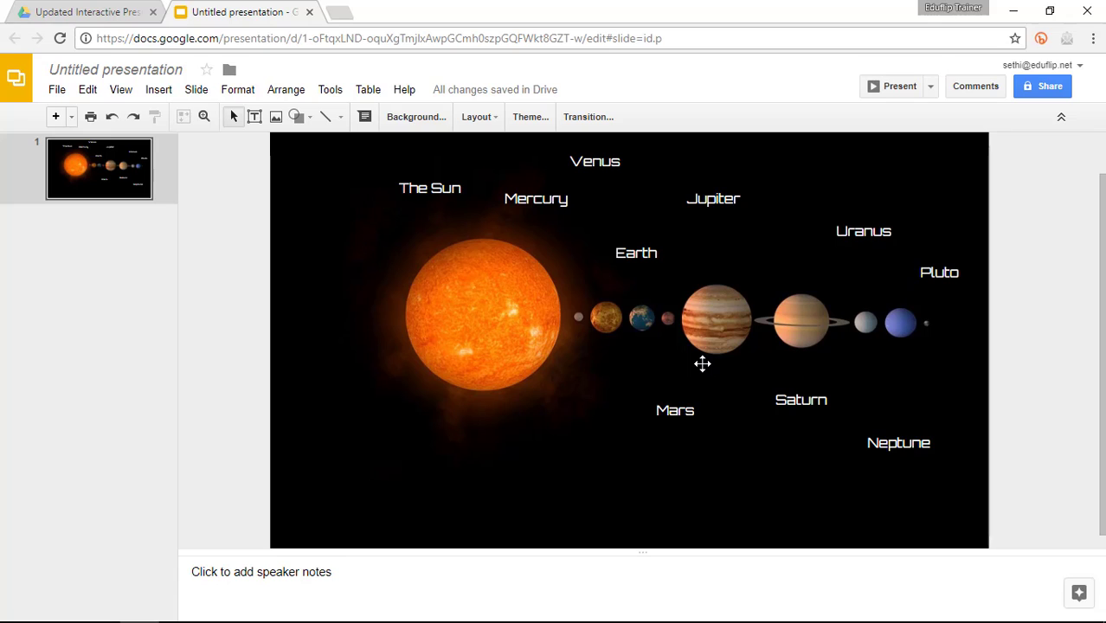
Draw arrows from The Sun, Mercury, Earth and Mars labels to their bodies
click(326, 116)
drag(430, 210, 440, 222)
click(540, 208)
click(326, 116)
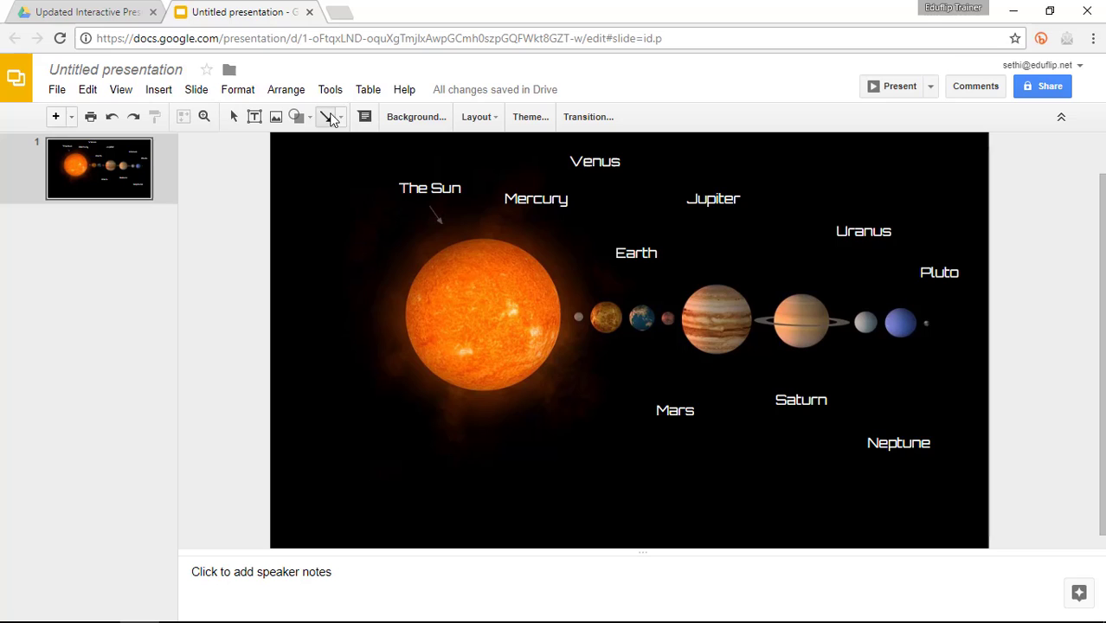
drag(537, 216, 573, 286)
click(595, 161)
click(326, 116)
click(636, 253)
drag(596, 178, 637, 288)
click(325, 116)
click(325, 116)
drag(675, 396, 673, 348)
Draw arrows from the Jupiter, Uranus, Neptune and Pluto labels to their planets
click(713, 198)
click(326, 116)
drag(714, 217, 713, 263)
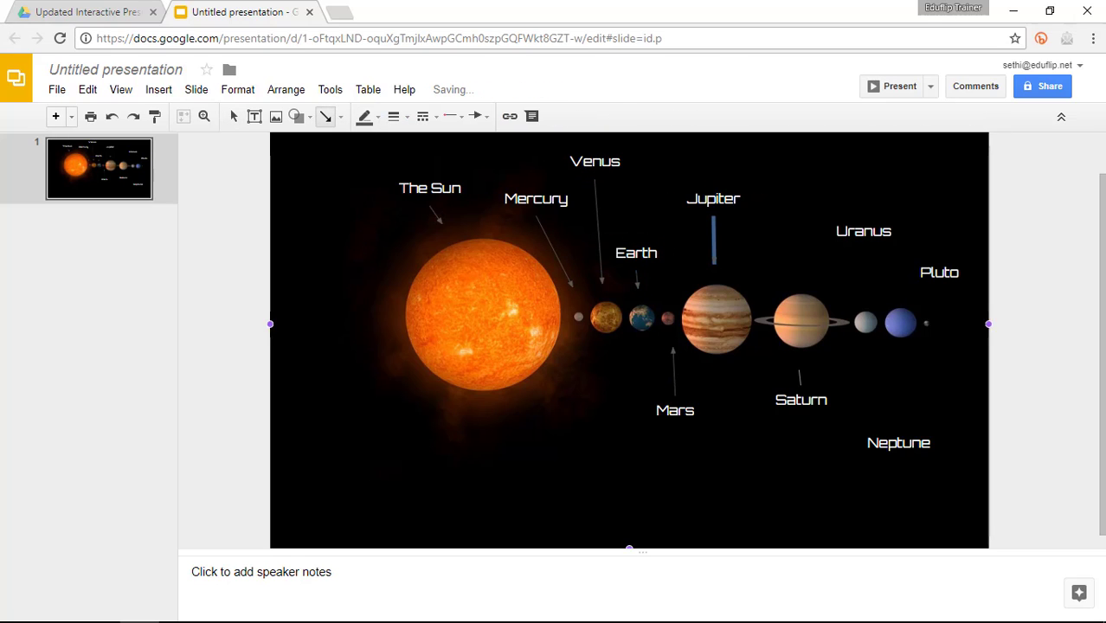
click(864, 231)
click(325, 116)
drag(864, 248, 864, 279)
click(898, 442)
click(326, 116)
drag(900, 429, 900, 359)
click(325, 116)
drag(939, 291, 934, 309)
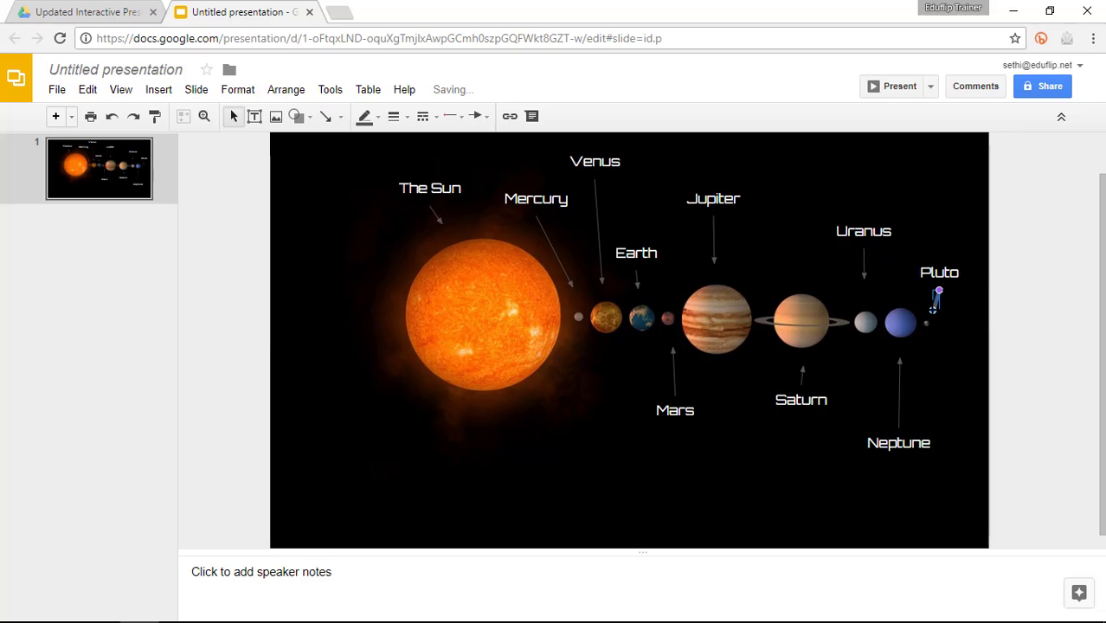
click(1026, 349)
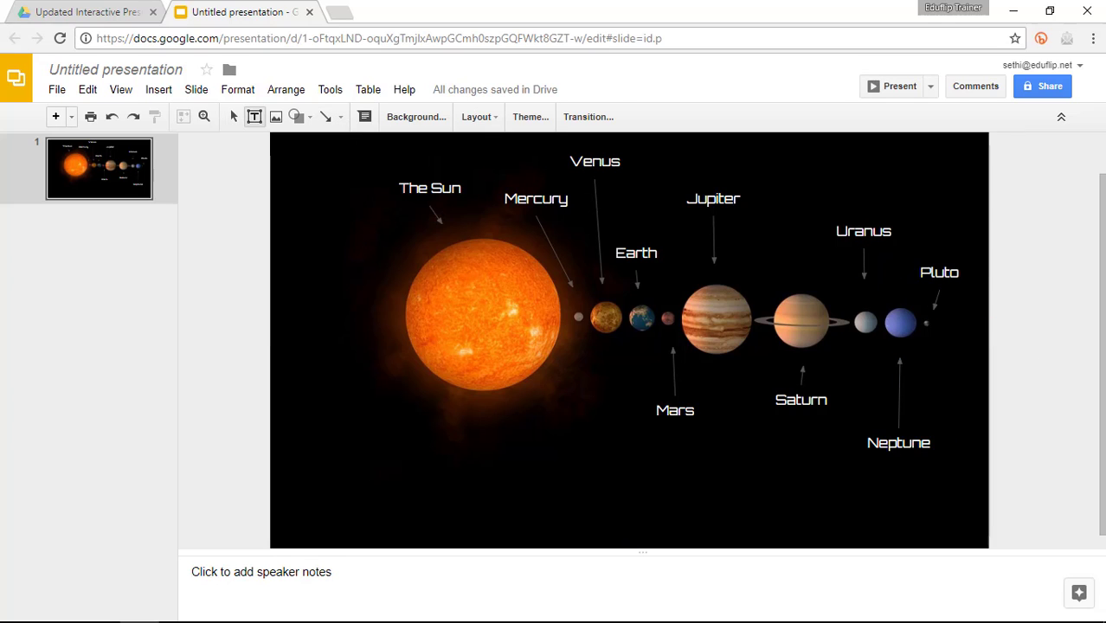
Draw a text box below the planets and type 'Back'
drag(422, 461, 891, 516)
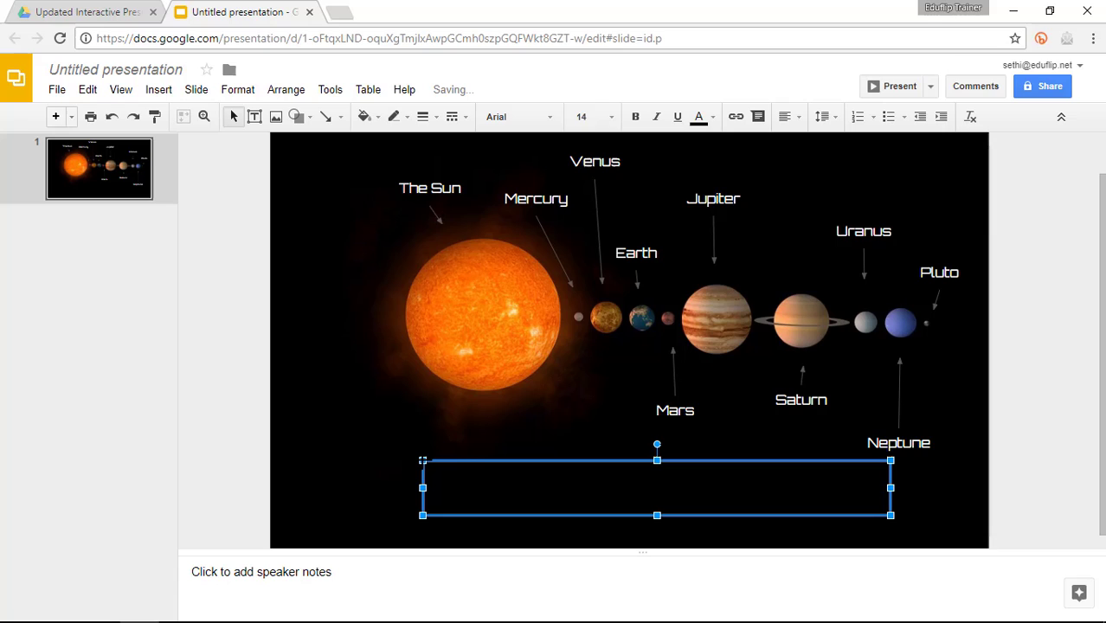
text(Back)
key(ctrl+a)
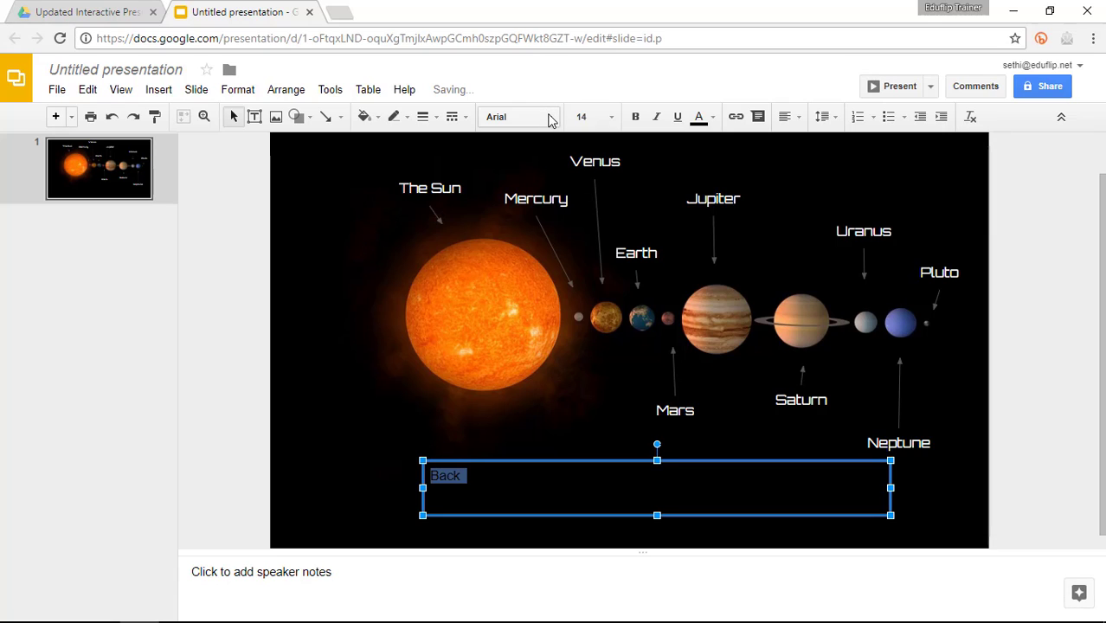
Format the label as Orbitron size 12 in white and reword it to 'Blank'
click(548, 116)
click(548, 147)
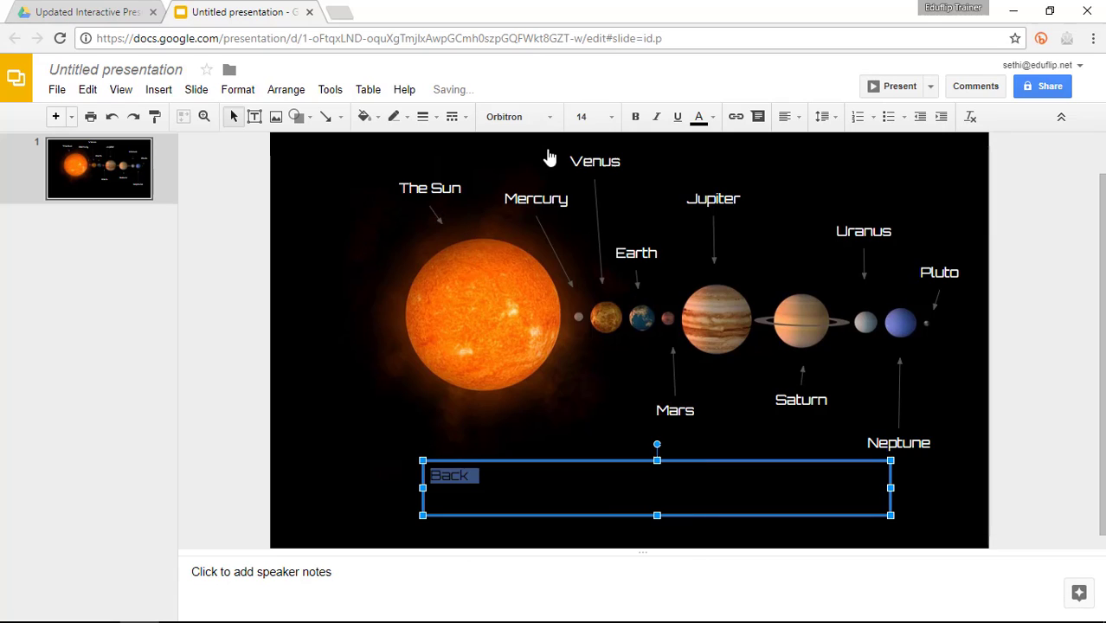
click(612, 116)
click(589, 276)
click(712, 118)
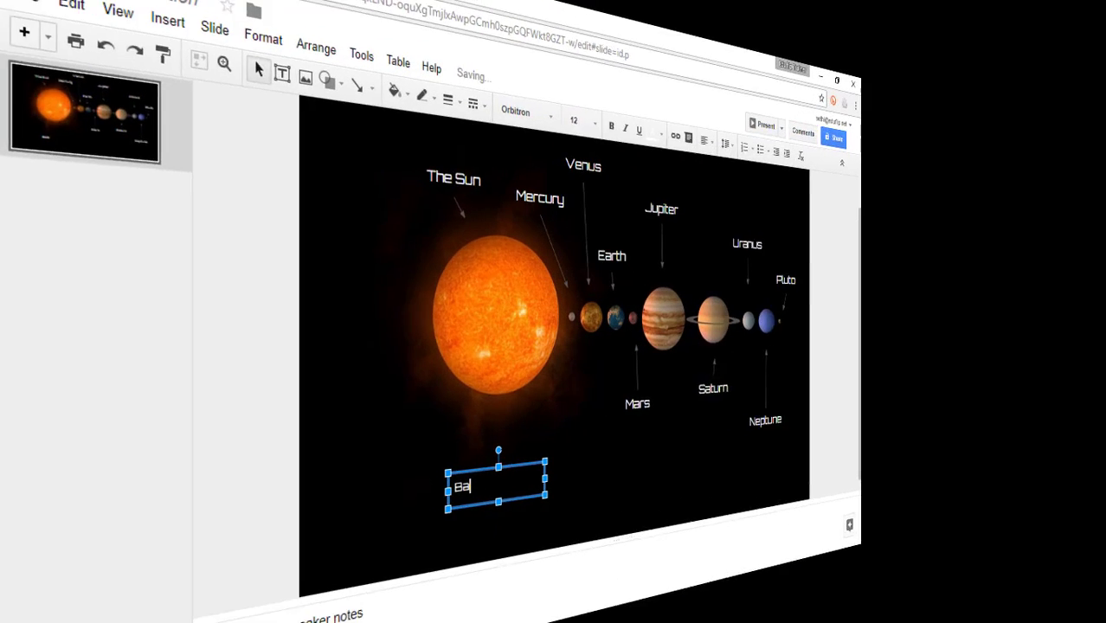
key(BackSpace)
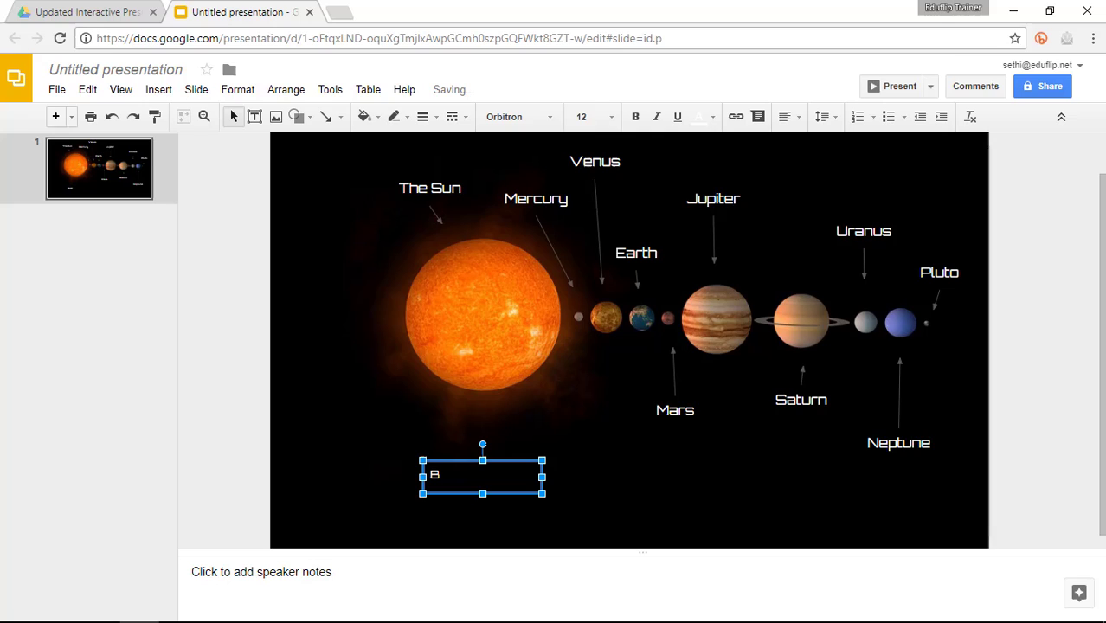
click(175, 464)
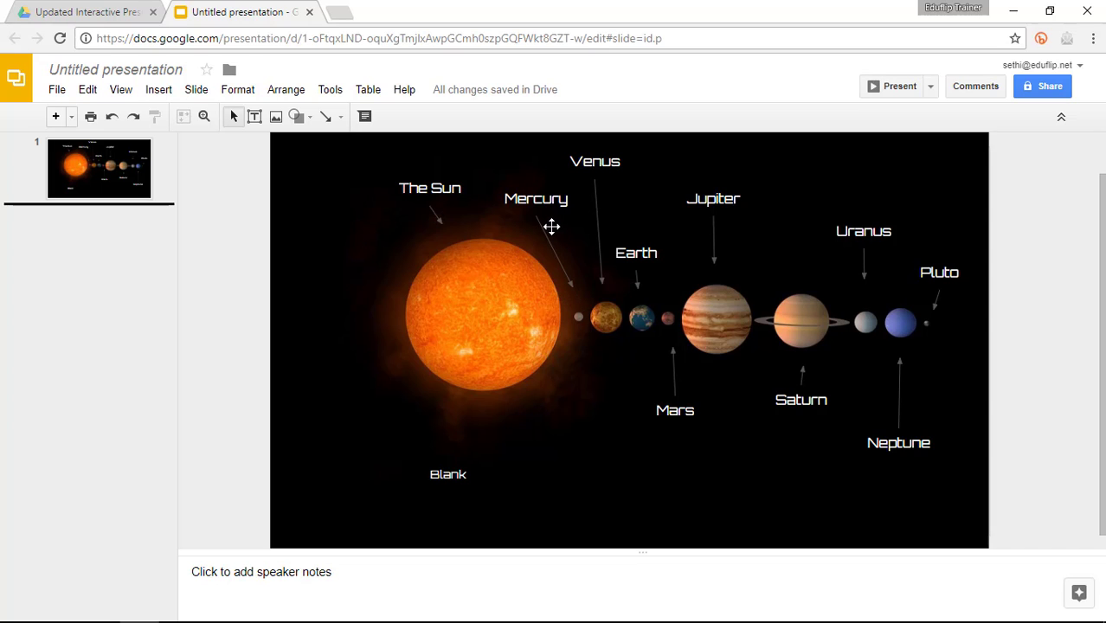
Pick the Oval from the Shapes menu for slide 1
click(220, 267)
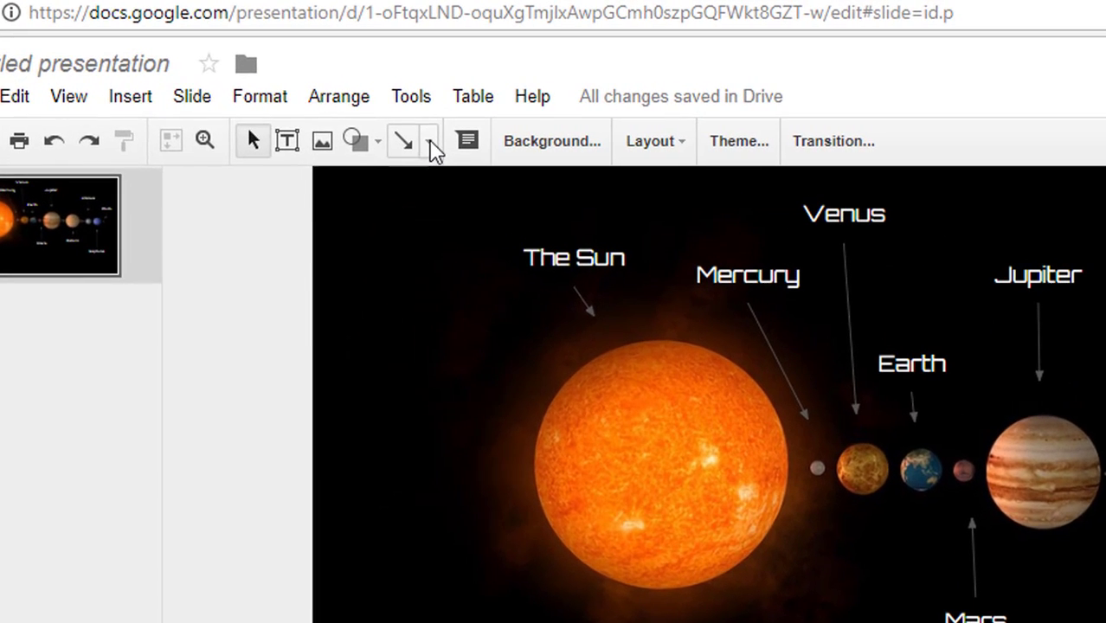
click(342, 120)
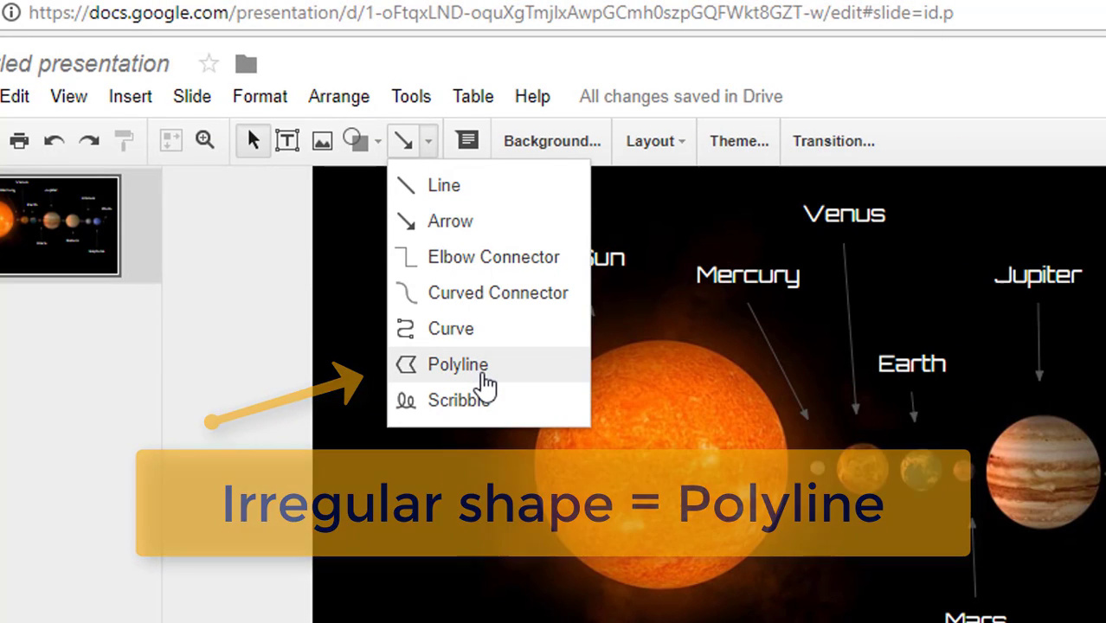
click(382, 144)
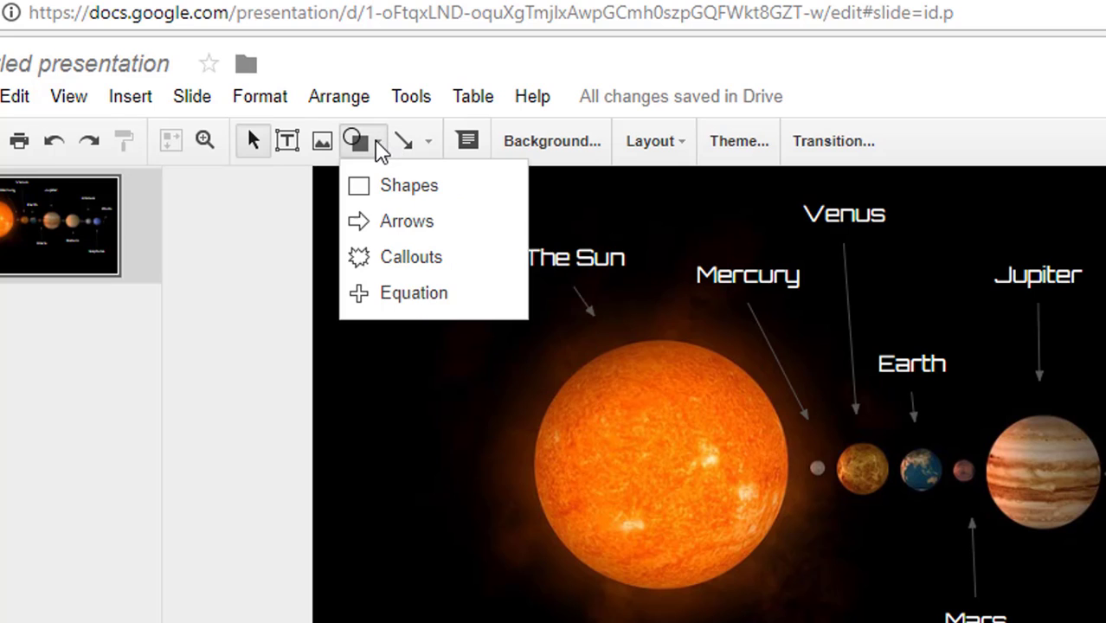
mouse_move(425, 189)
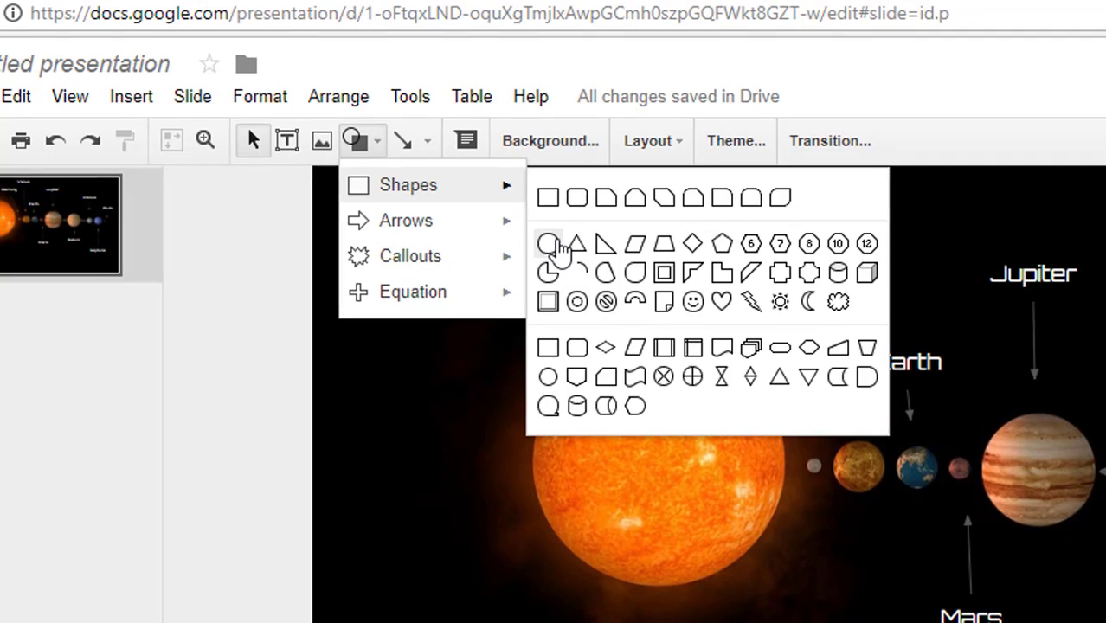
click(607, 201)
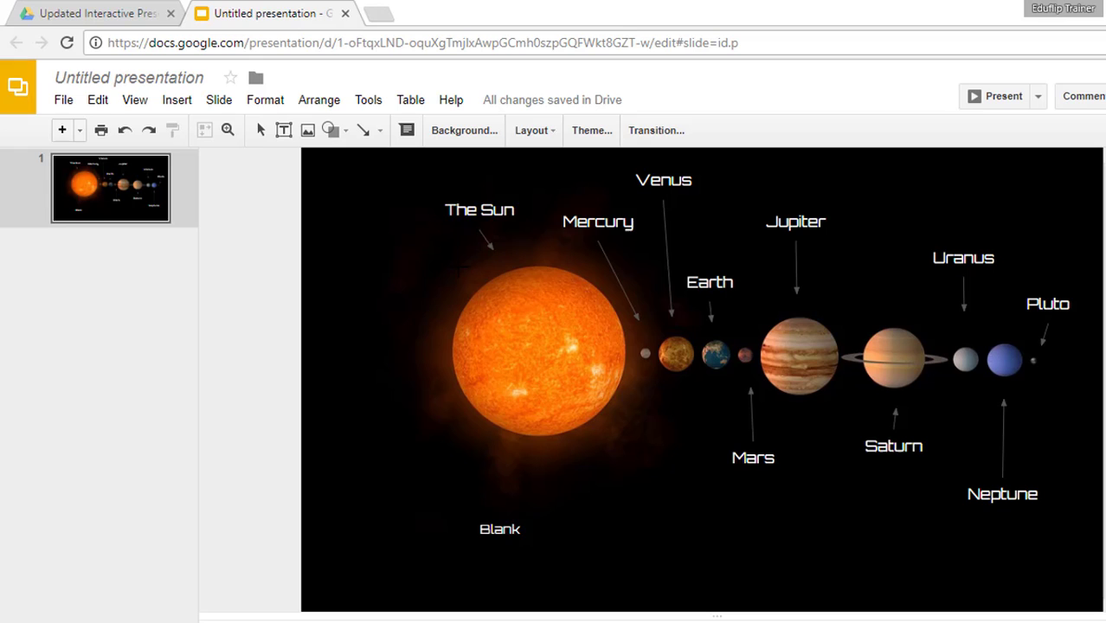
Draw a circle over the Sun and set both its border and fill to Transparent
drag(456, 268, 624, 435)
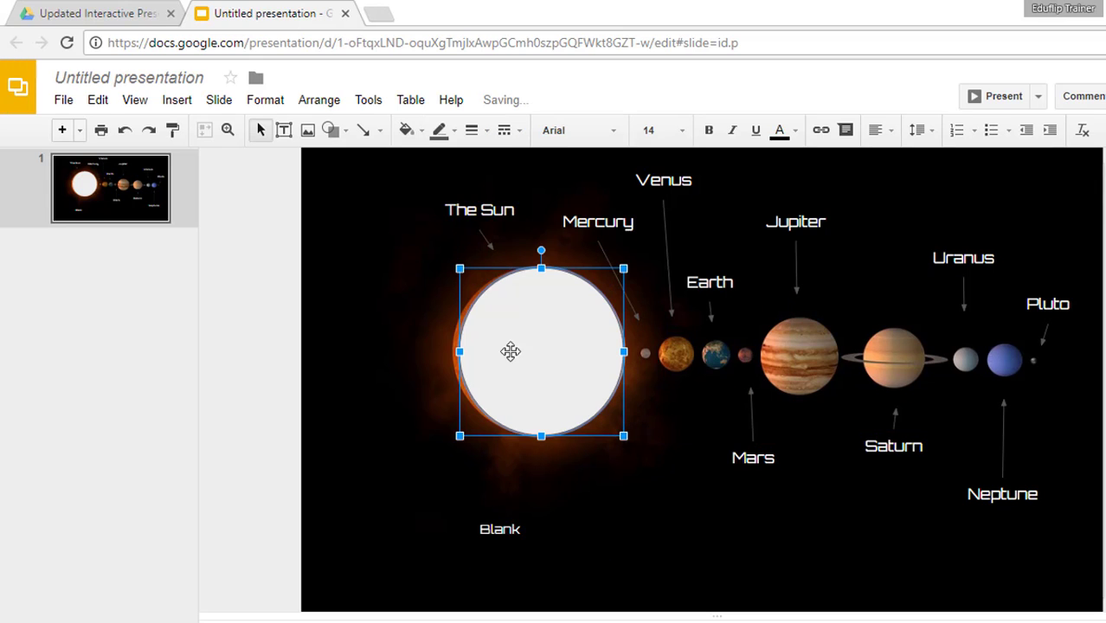
drag(461, 351, 451, 351)
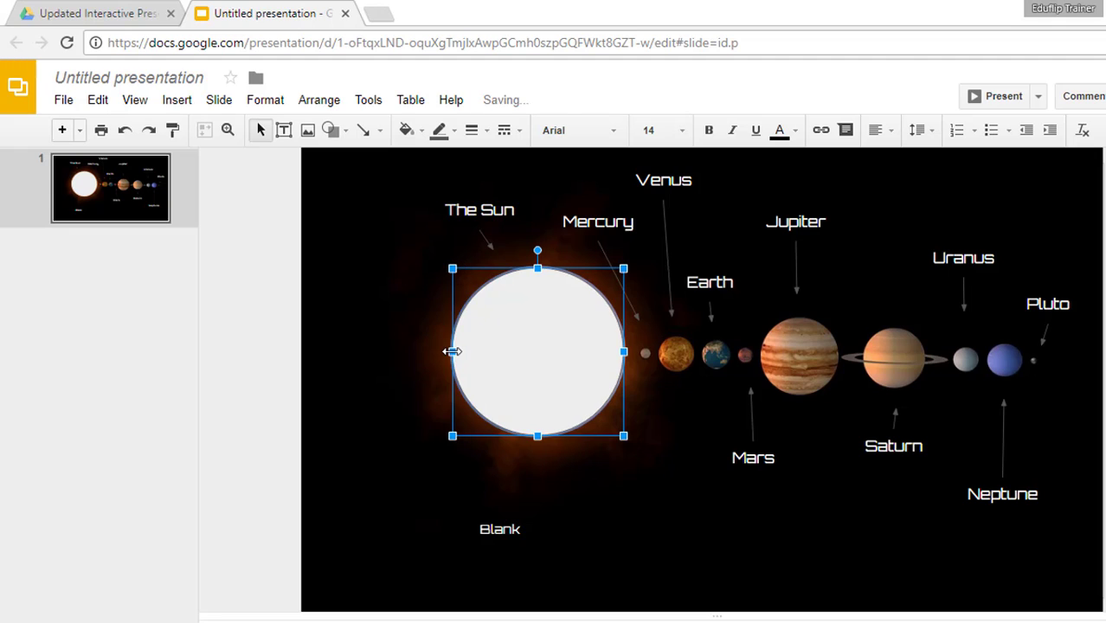
click(449, 136)
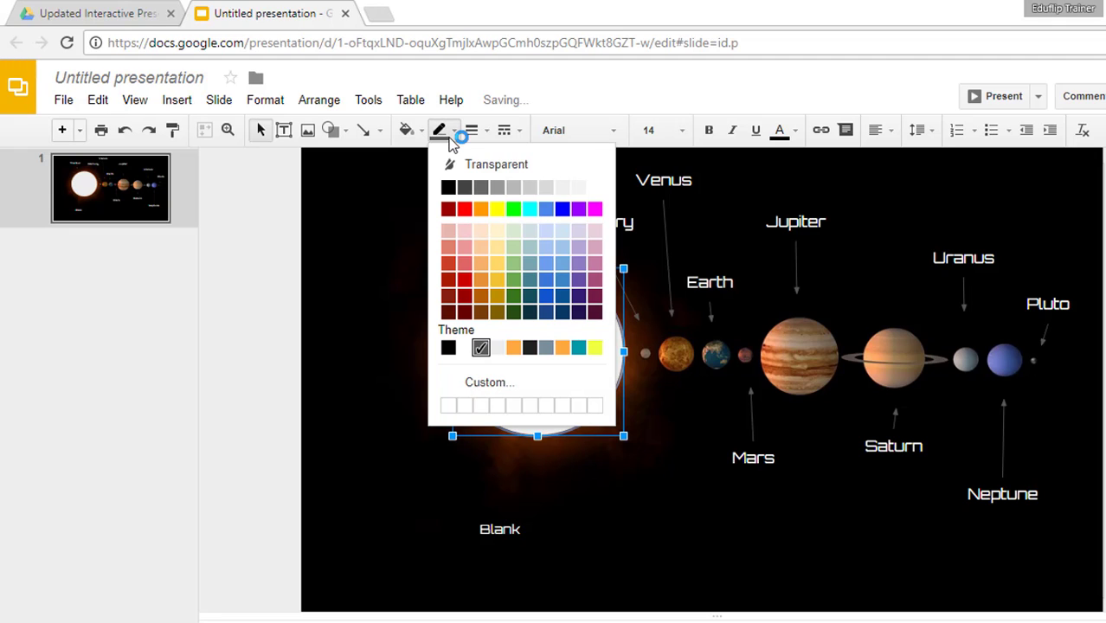
click(451, 164)
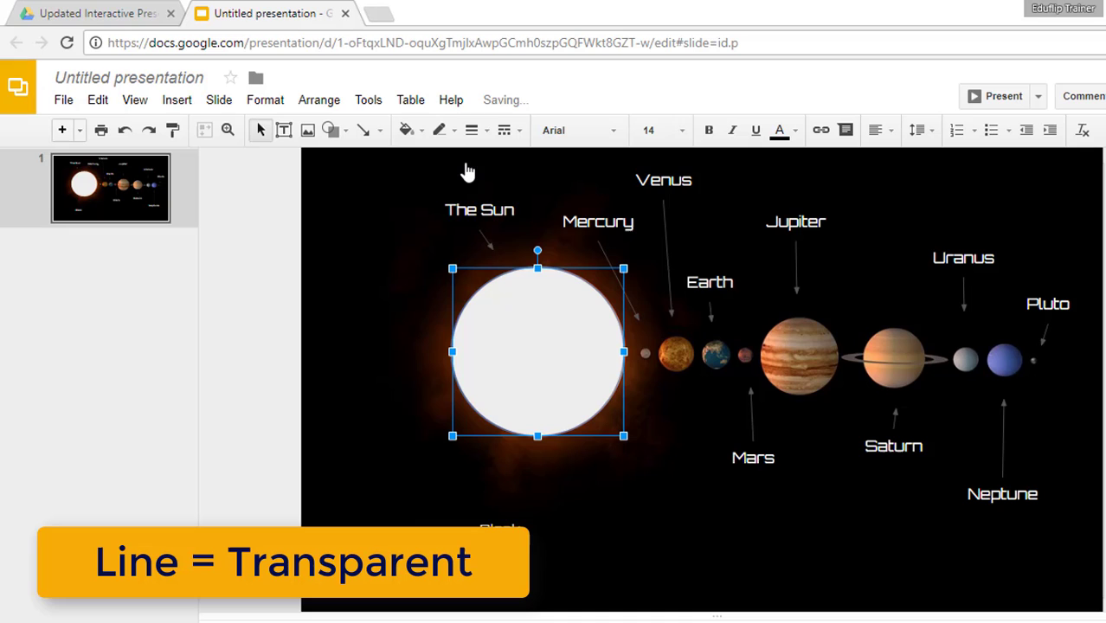
click(412, 134)
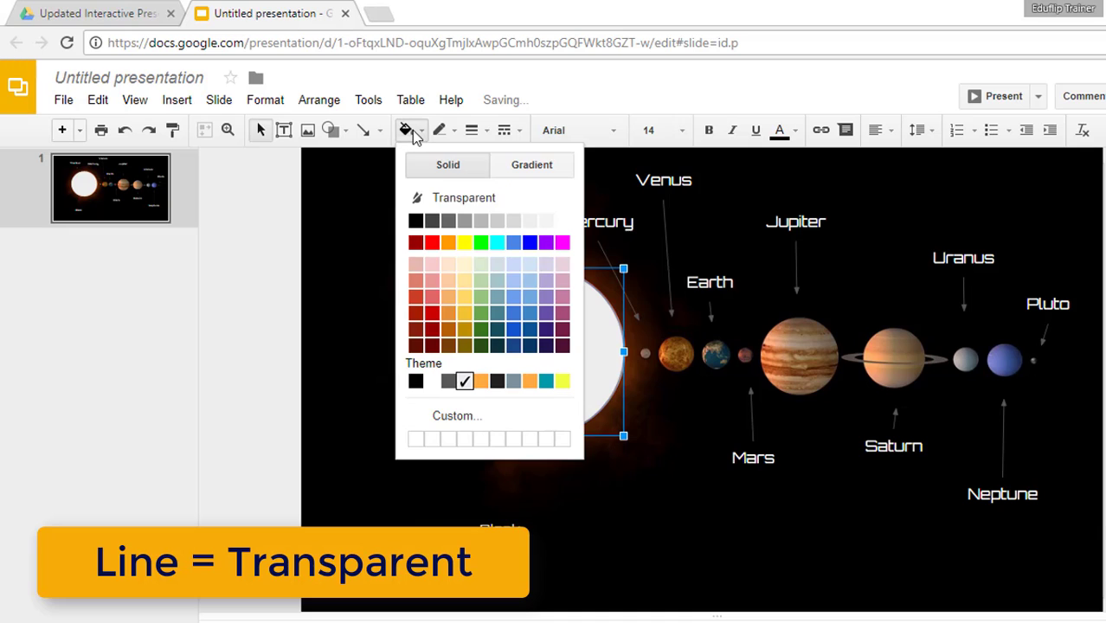
click(455, 202)
click(370, 257)
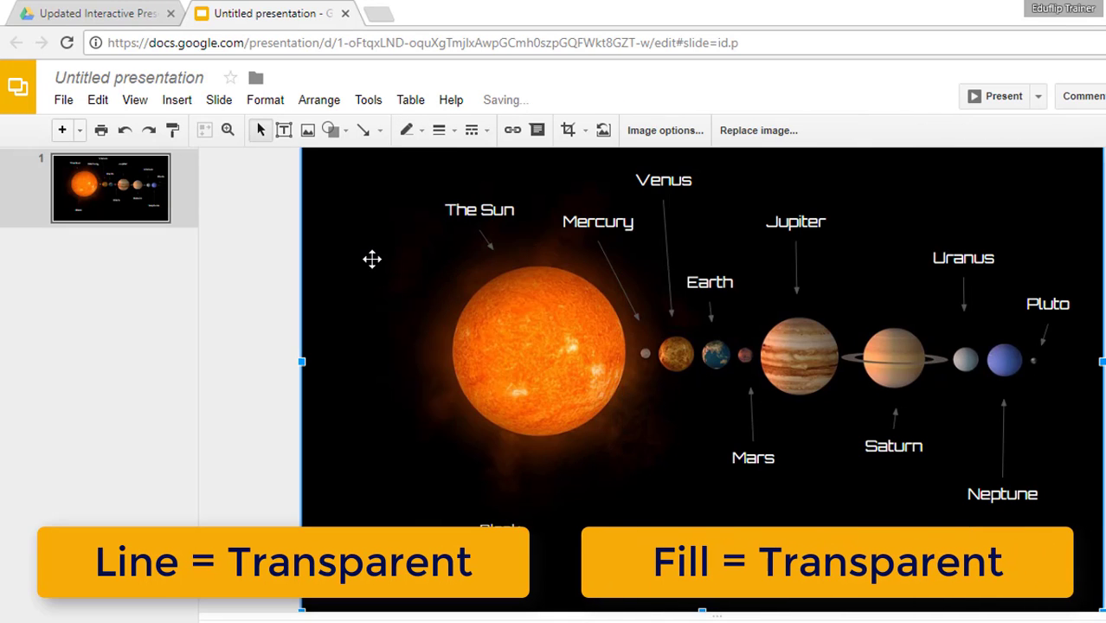
click(575, 337)
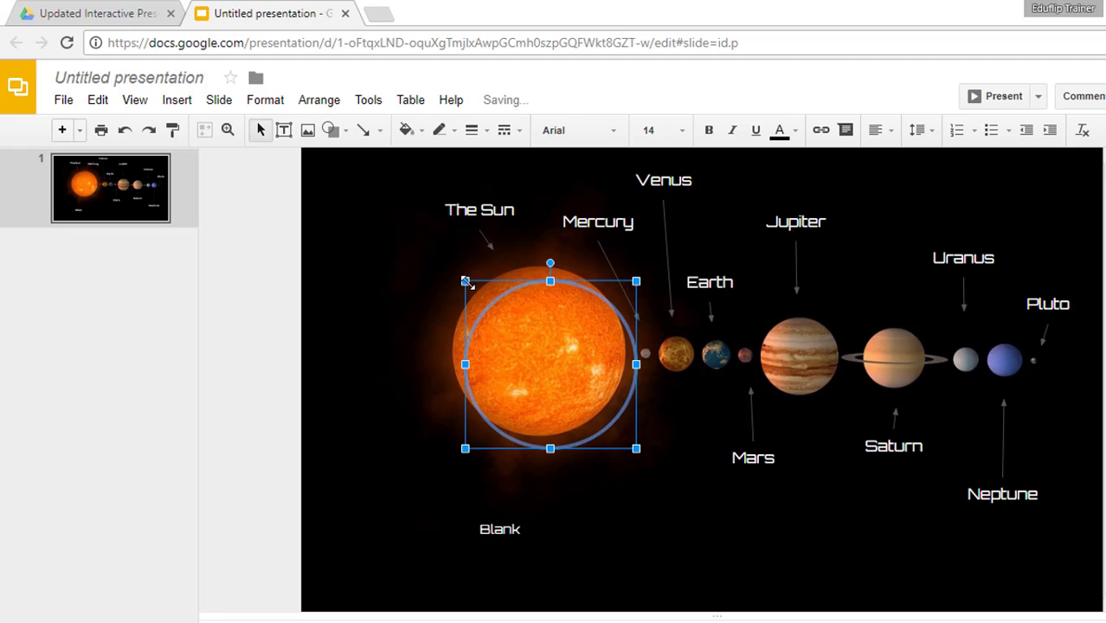
Resize and place smaller transparent circles over planets such as Neptune and Saturn
drag(453, 270, 969, 356)
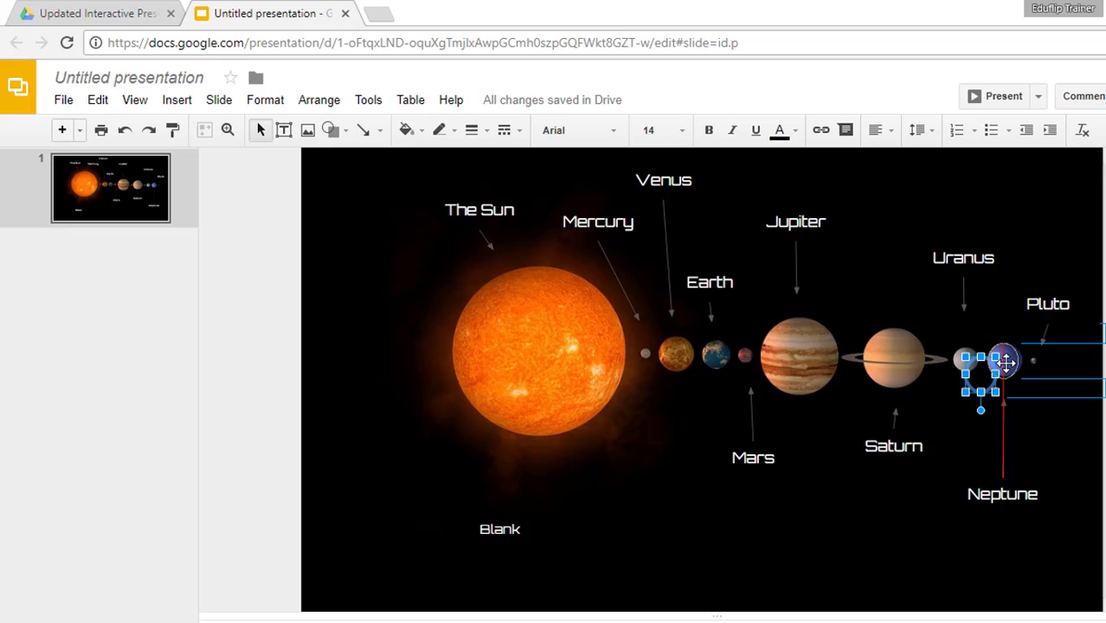
drag(1006, 364, 1040, 362)
click(1053, 409)
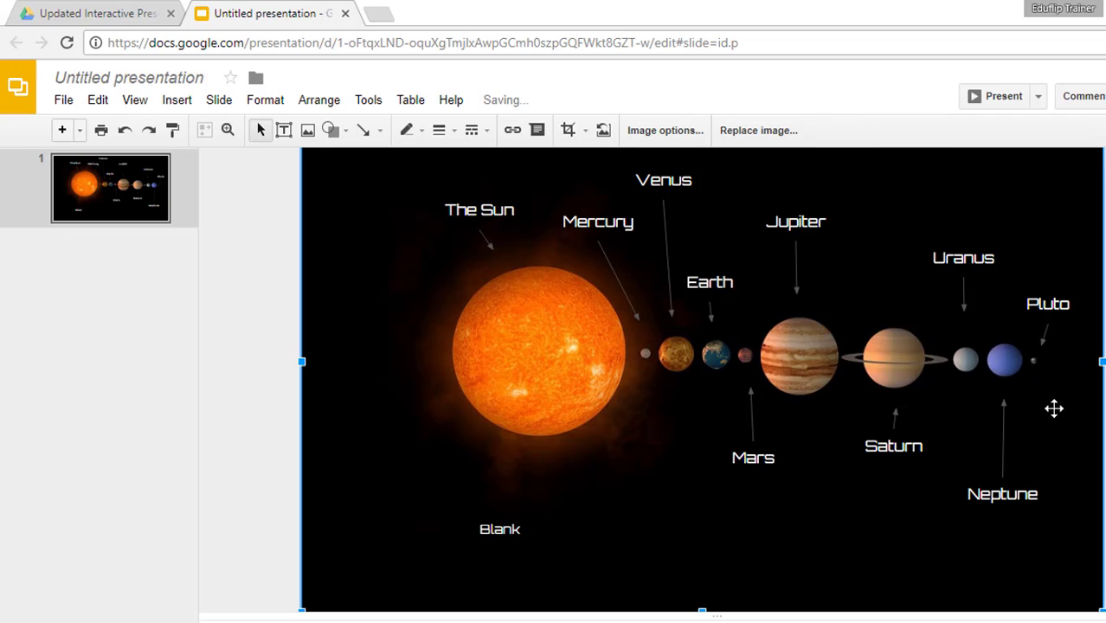
click(1006, 365)
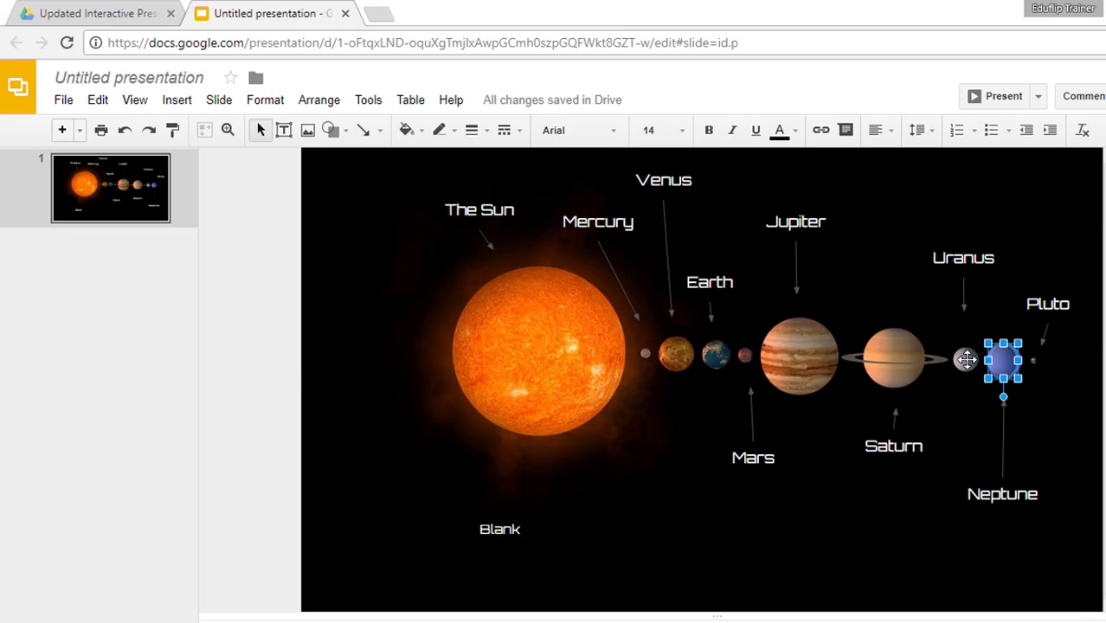
click(891, 359)
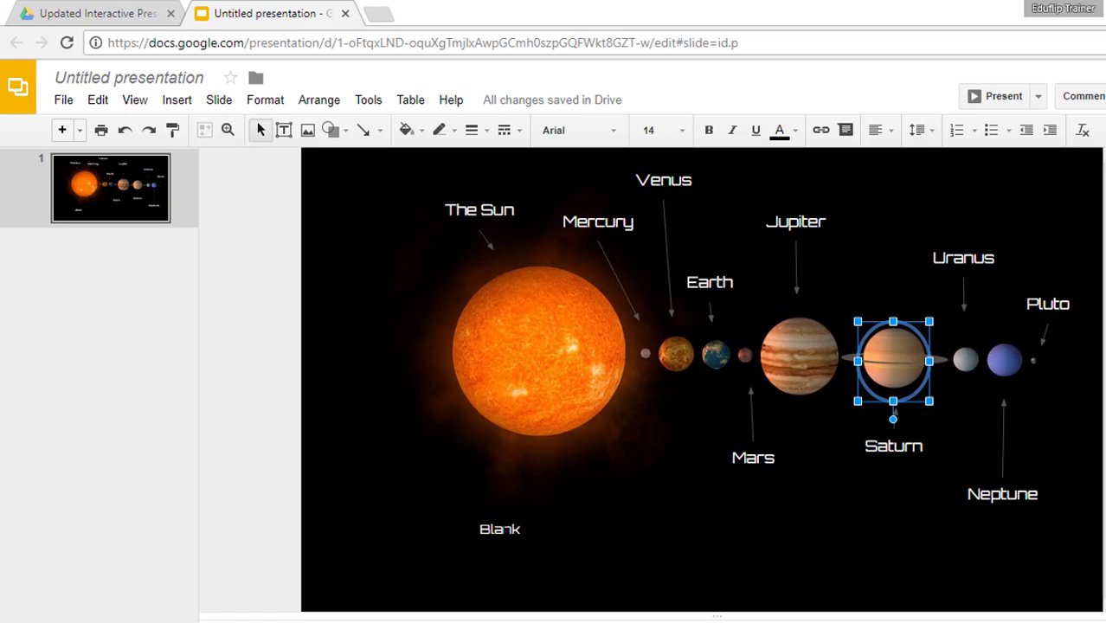
click(493, 519)
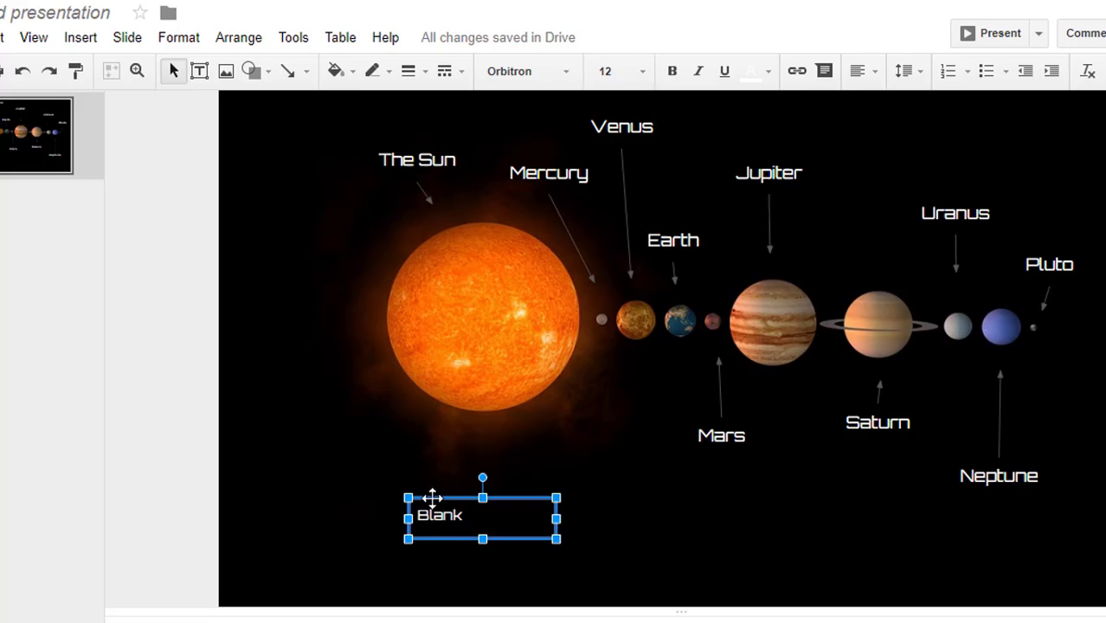
Link the 'Blank' text box to Slide 1 of this presentation
right_click(495, 519)
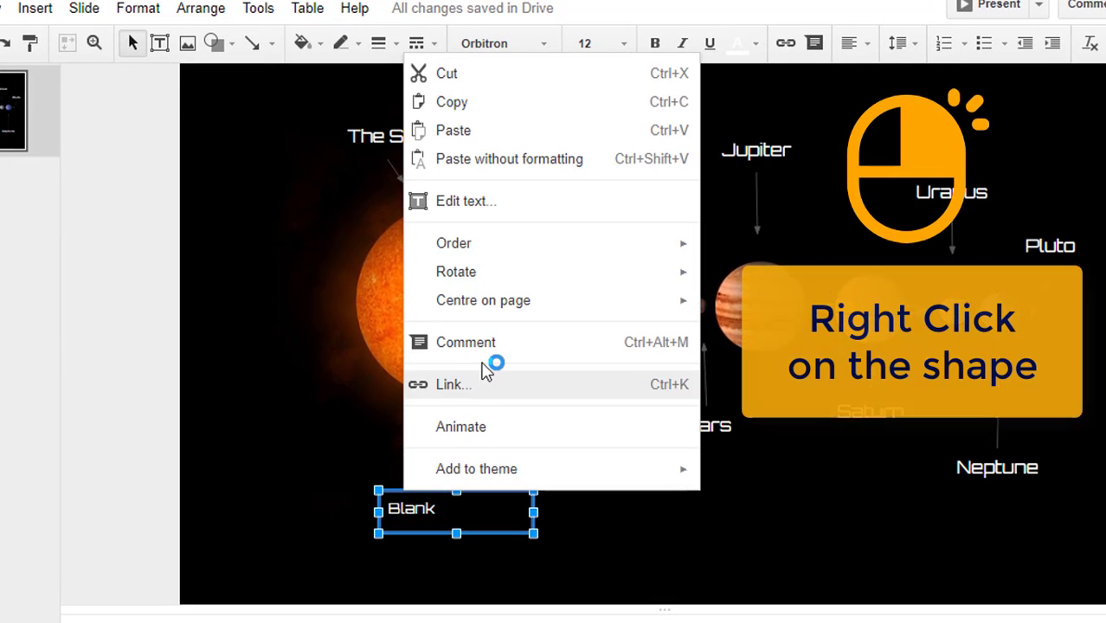
click(485, 386)
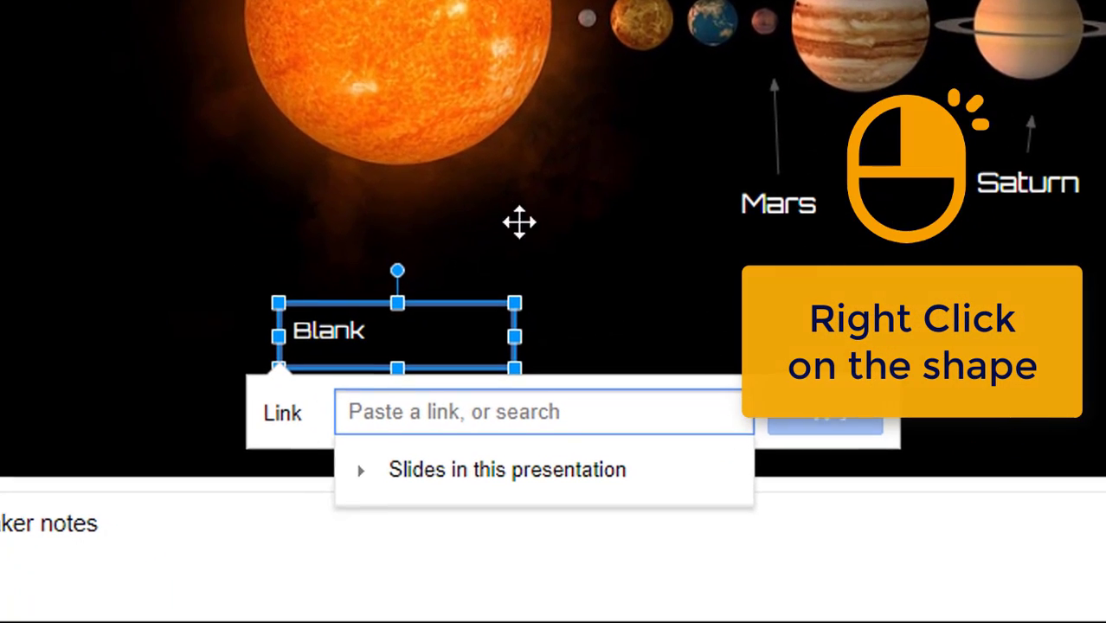
click(413, 469)
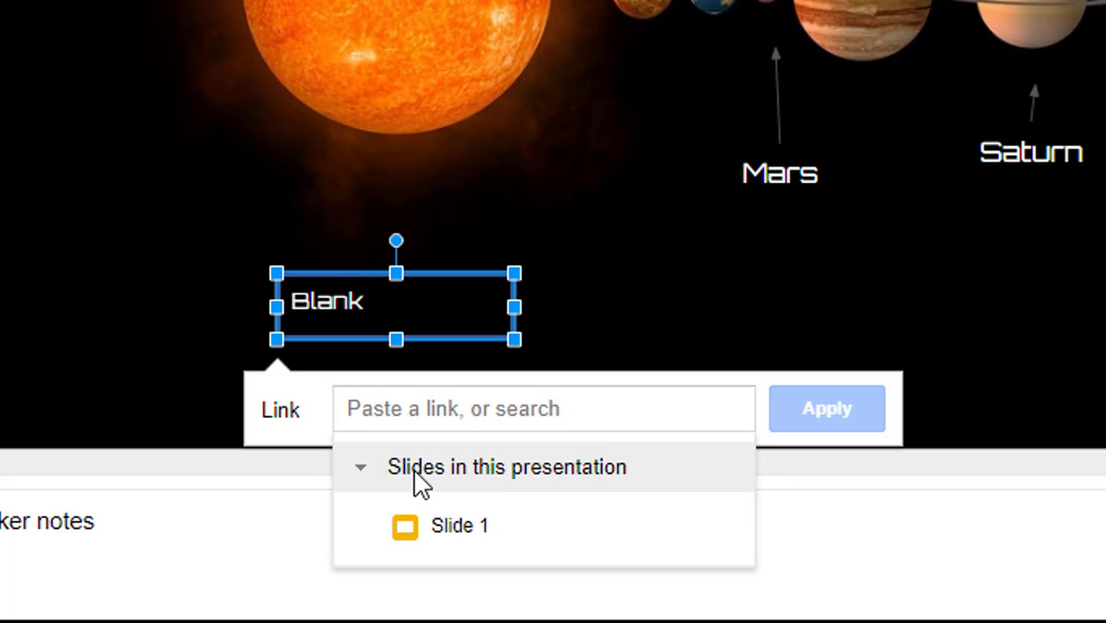
click(459, 522)
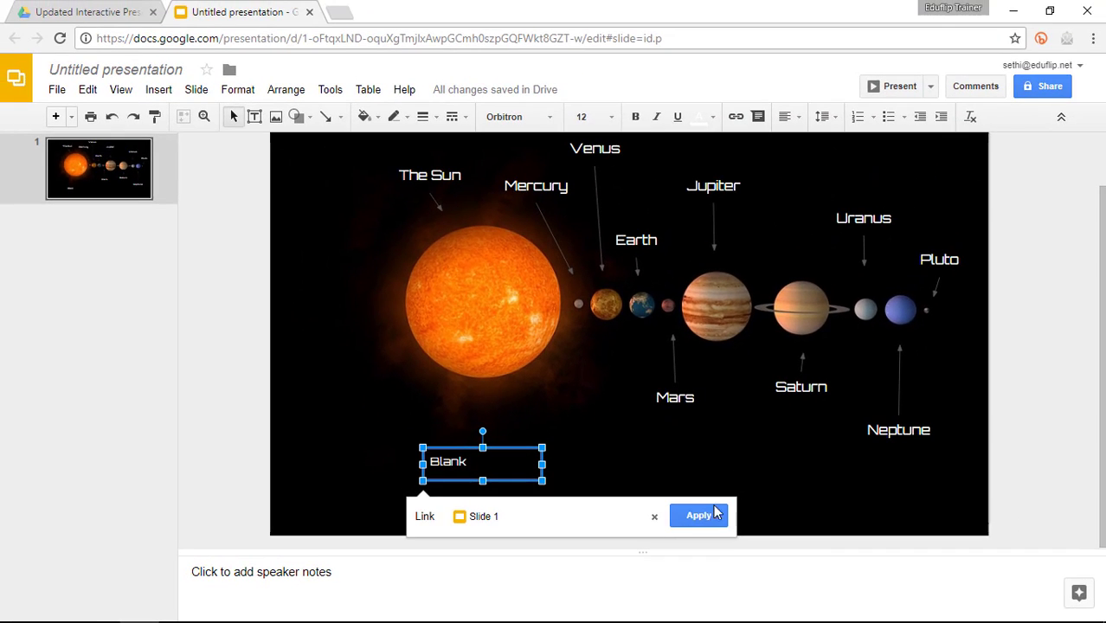
click(710, 515)
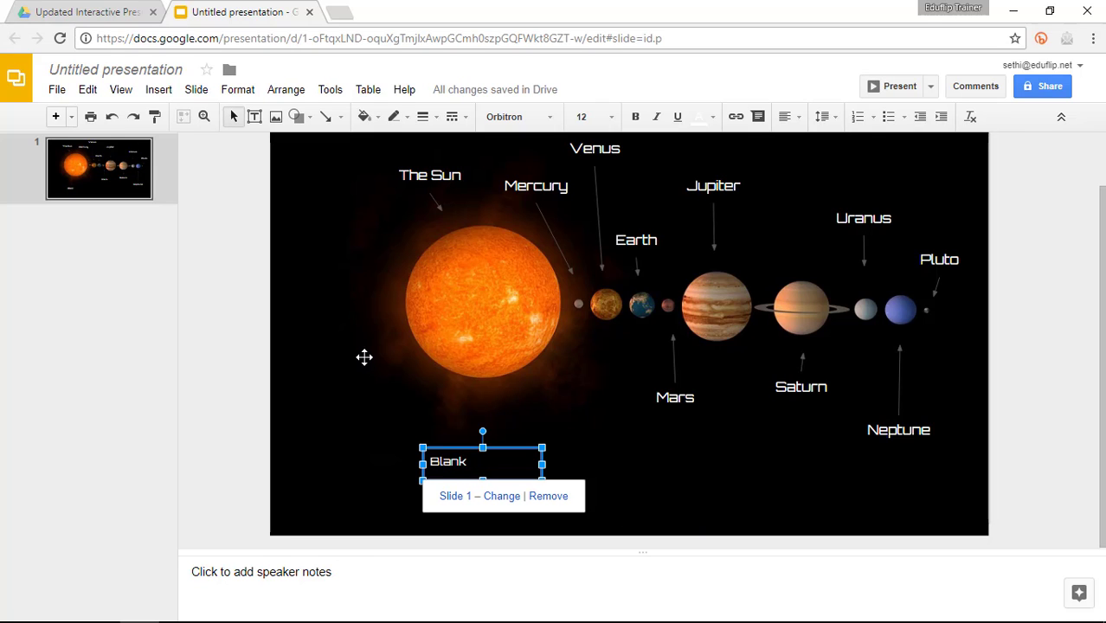
Duplicate the solar system slide four times, making five identical slides
scroll(363, 357, up, 1)
click(108, 172)
right_click(107, 172)
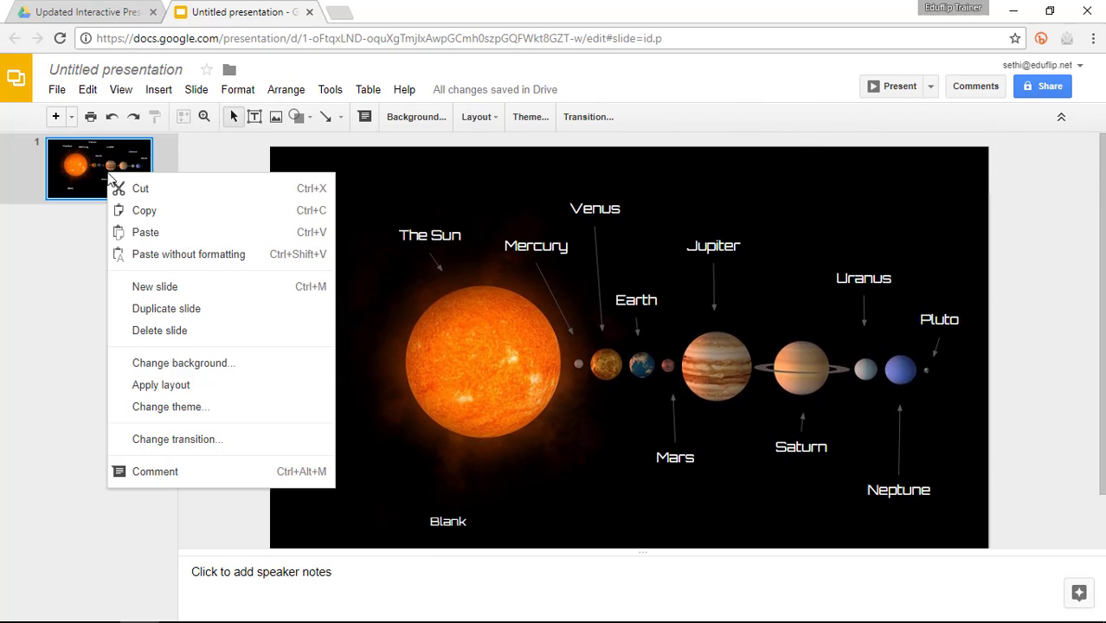
click(183, 309)
right_click(82, 240)
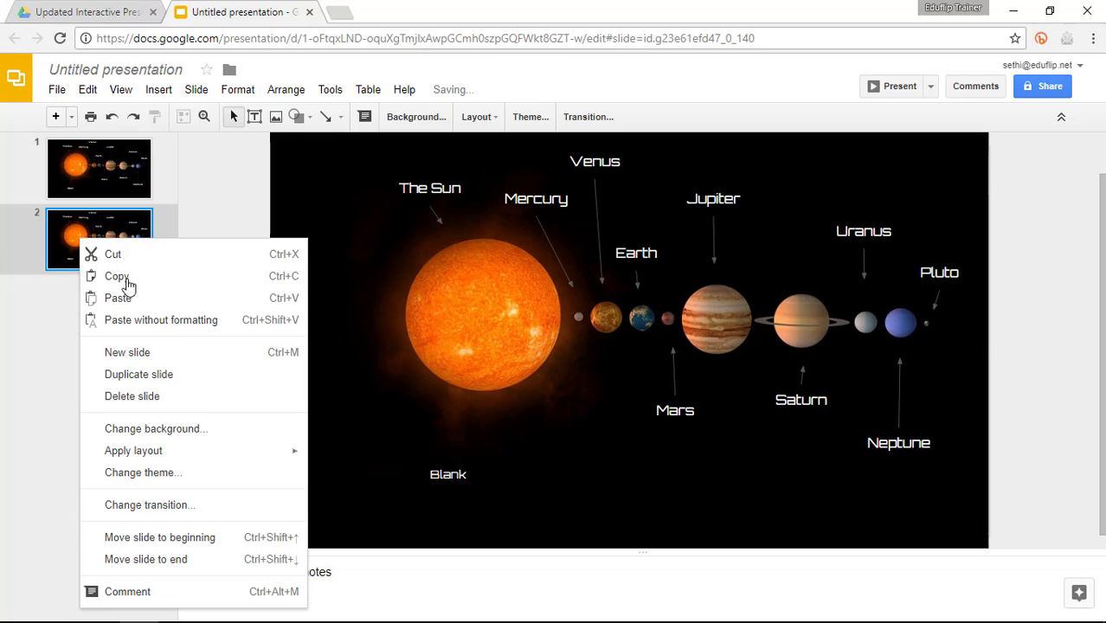
click(167, 374)
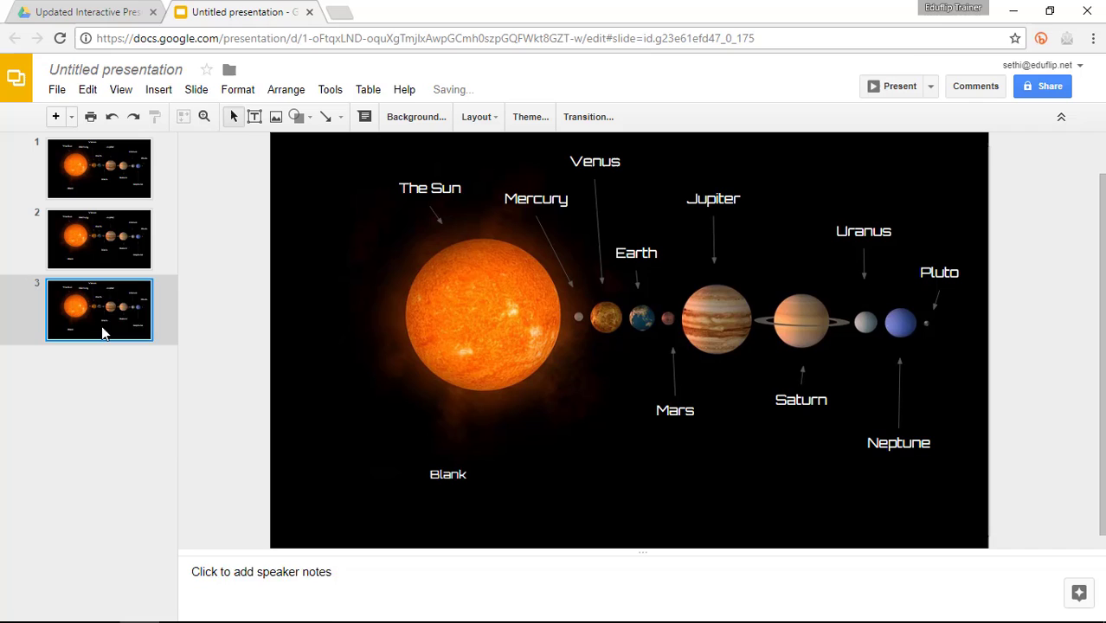
right_click(103, 330)
click(205, 387)
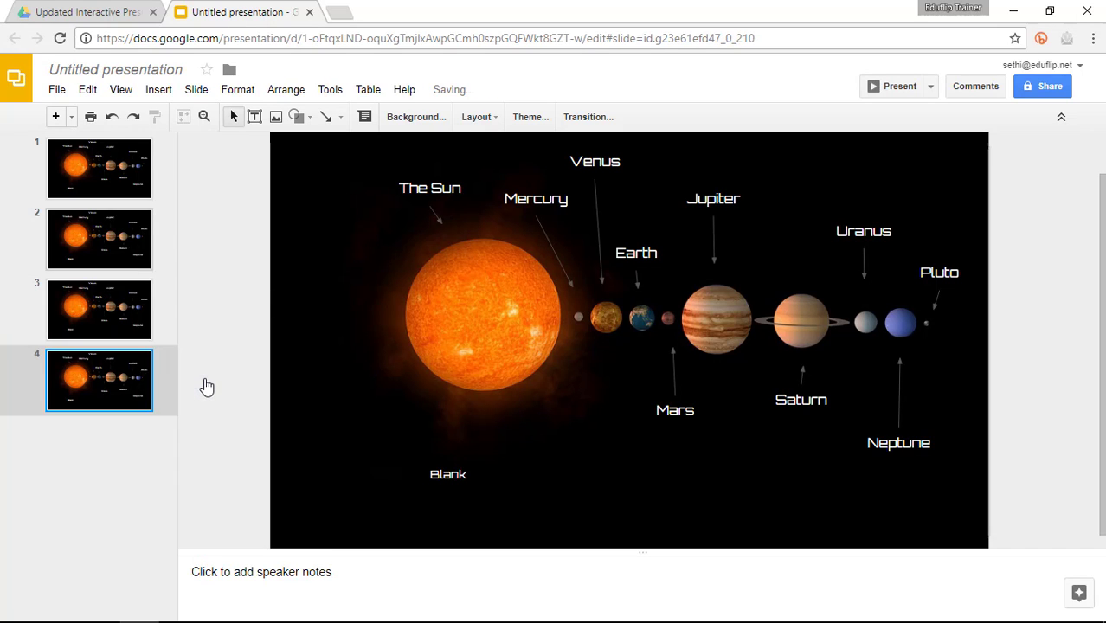
right_click(78, 372)
click(209, 237)
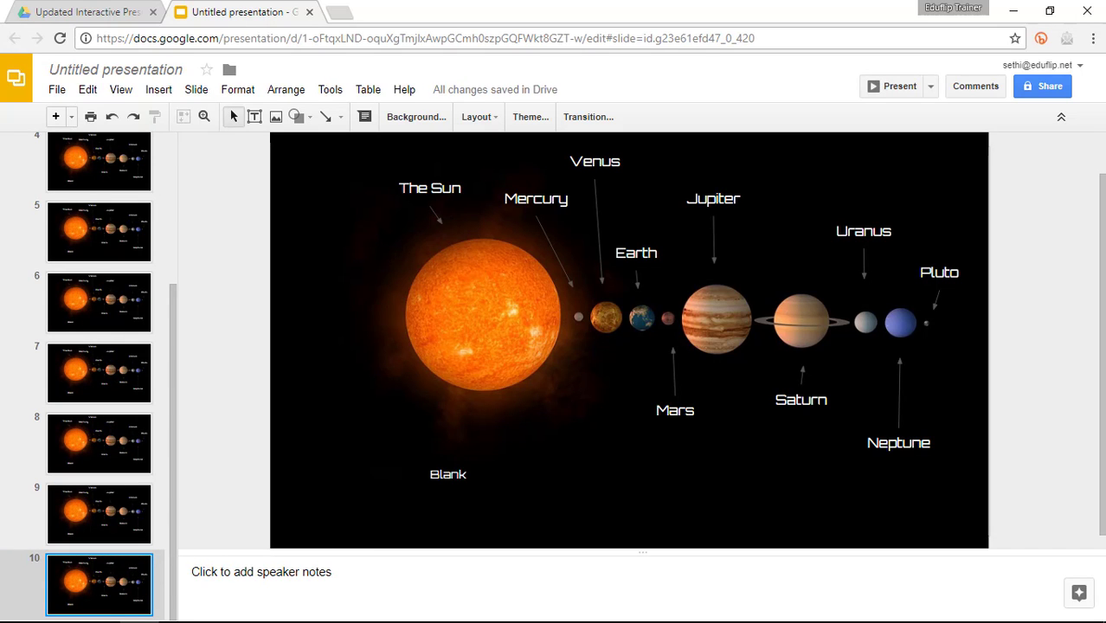
scroll(129, 242, up, 3)
click(129, 242)
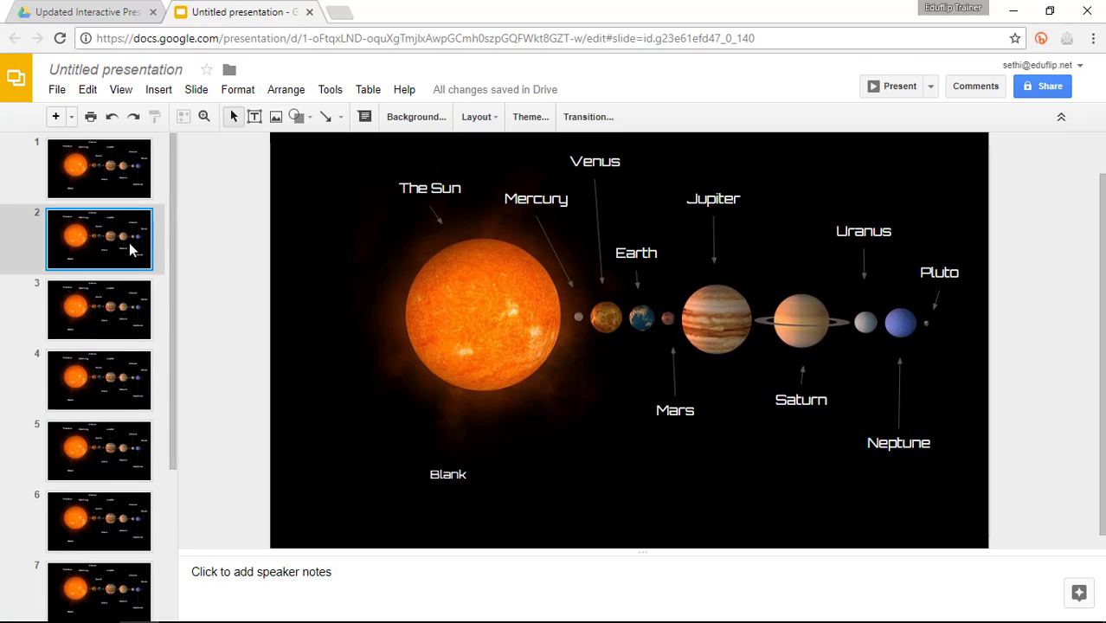
On slide 1, delete all planet labels and pointer lines, leaving only Blank
click(113, 179)
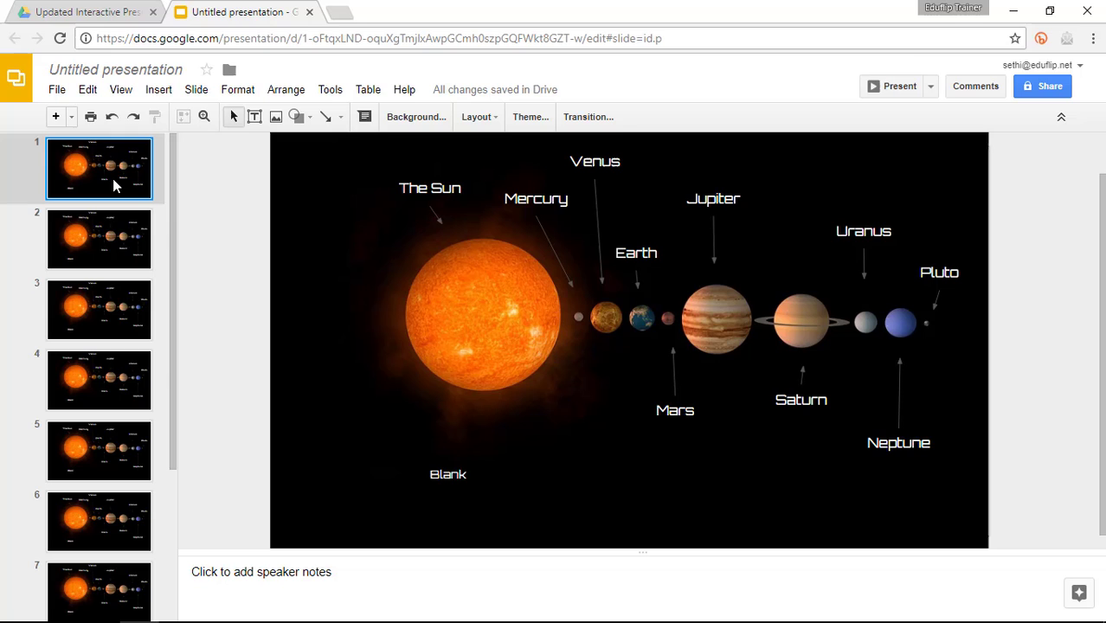
drag(944, 321, 382, 148)
shift+click(674, 407)
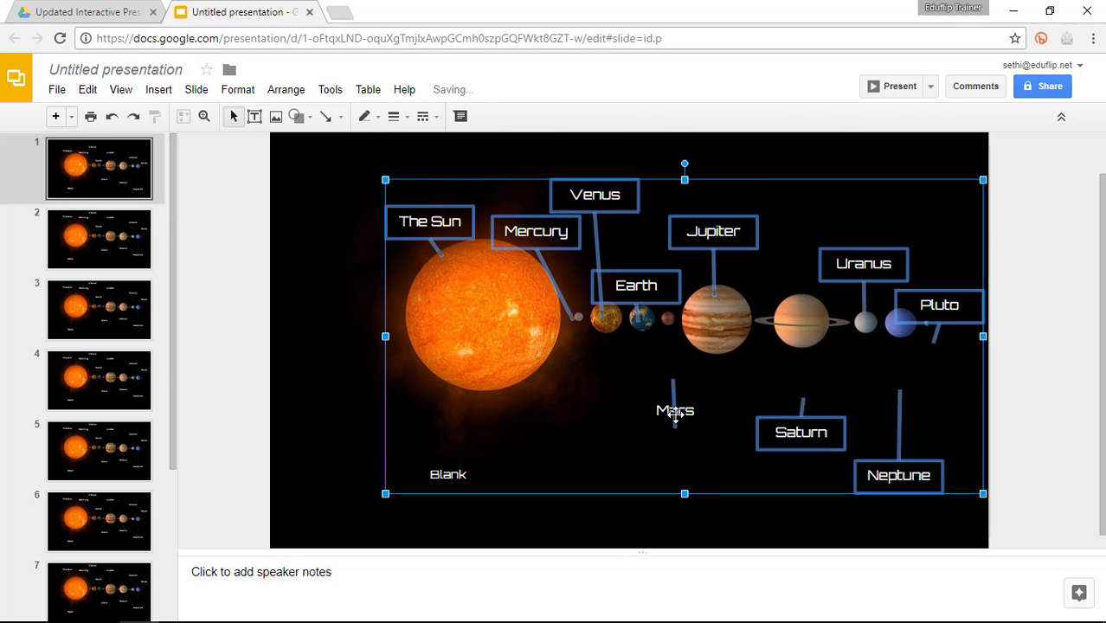
key(Delete)
click(668, 407)
key(Delete)
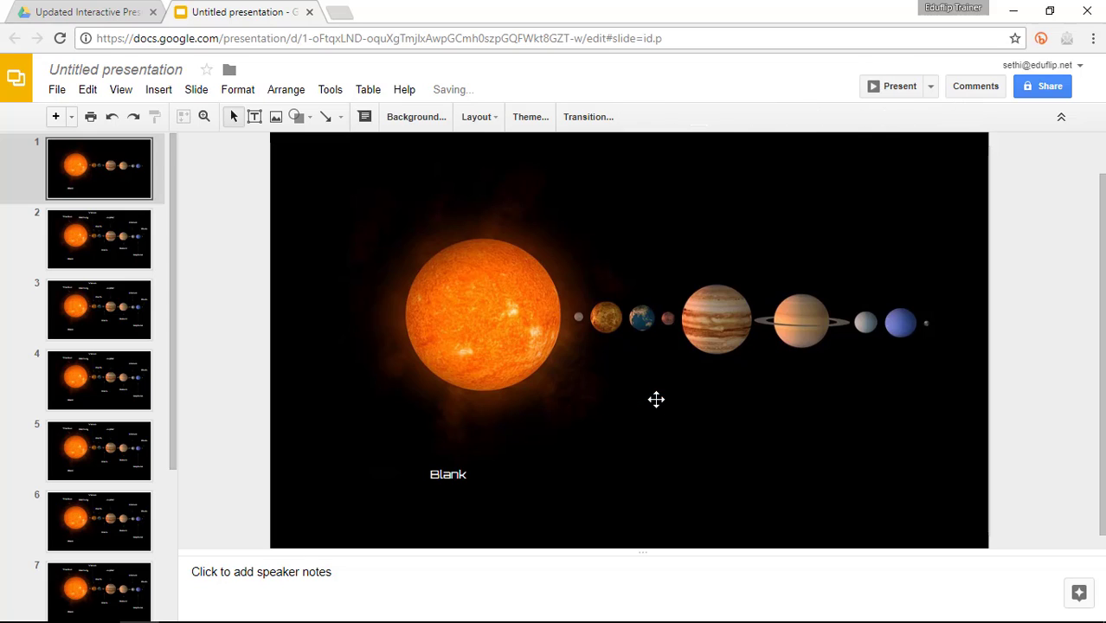
On slide 2, delete every planet label and pointer line except The Sun
click(126, 259)
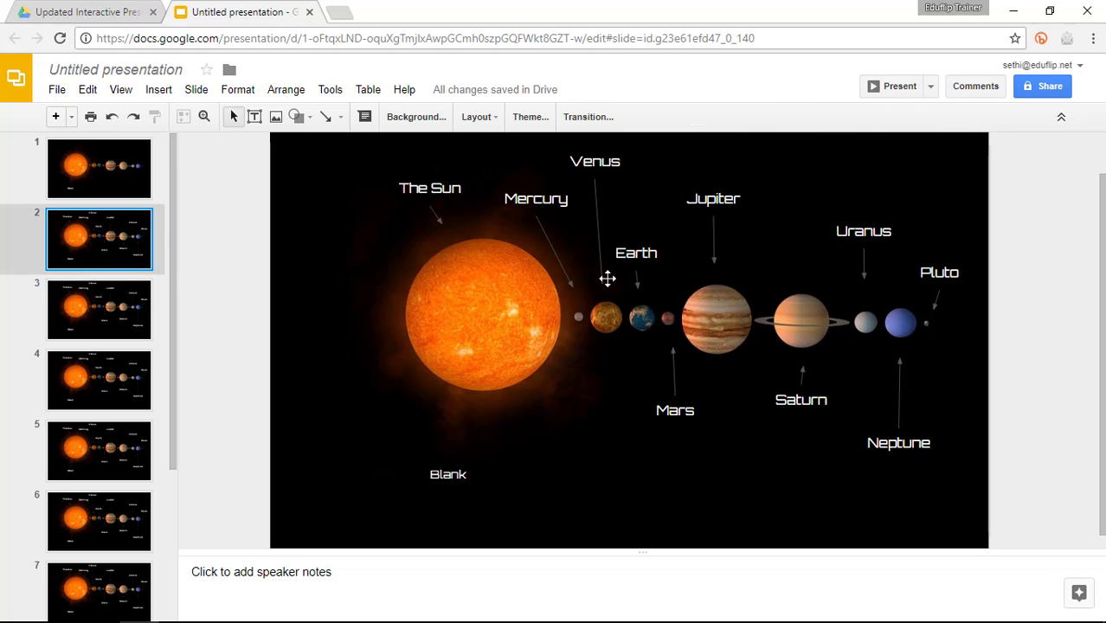
click(536, 198)
shift+click(556, 251)
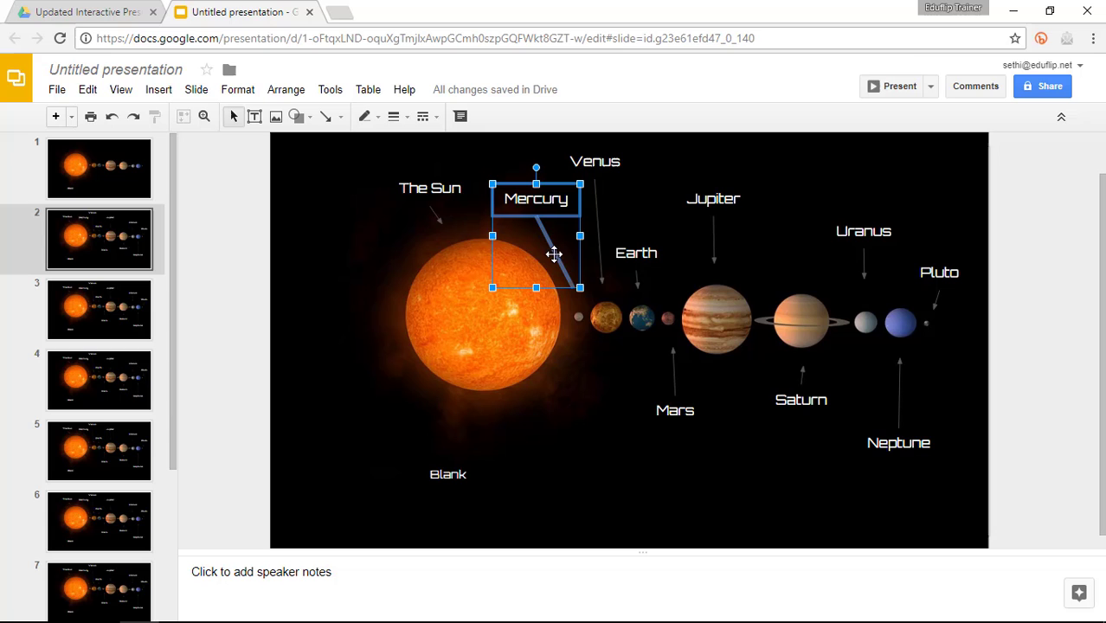
shift+click(595, 227)
shift+click(637, 282)
shift+click(675, 410)
shift+click(805, 373)
shift+click(864, 231)
shift+click(706, 227)
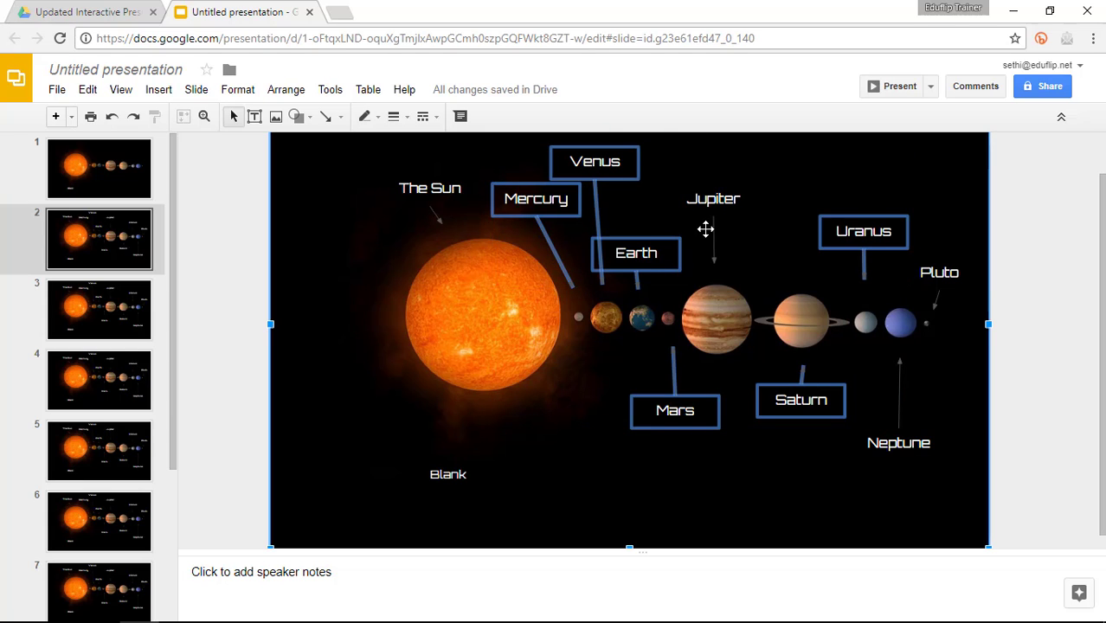
shift+click(939, 272)
shift+click(903, 368)
key(Delete)
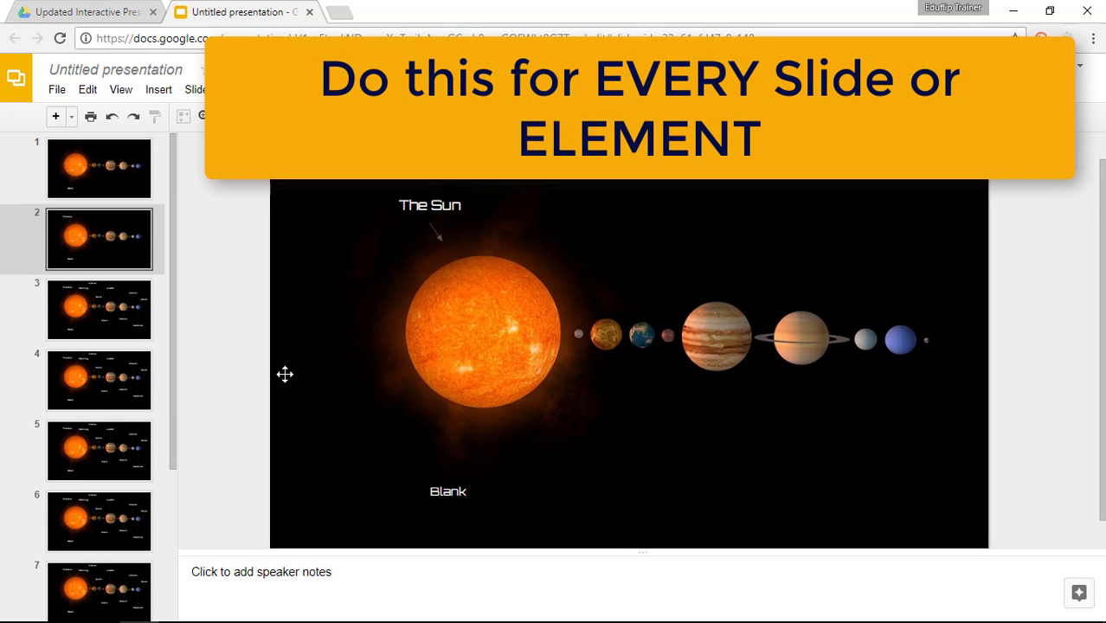
On slide 3, delete every planet label except Mercury
click(93, 286)
click(636, 253)
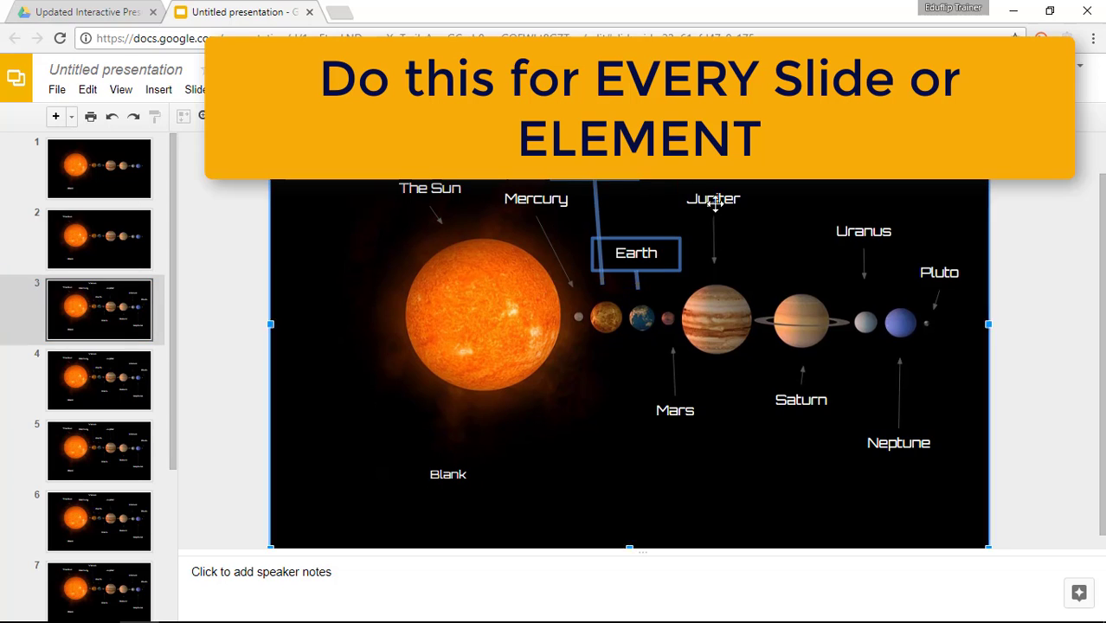
shift+click(713, 198)
shift+click(863, 231)
shift+click(939, 272)
shift+click(801, 399)
shift+click(899, 442)
shift+click(675, 411)
key(Delete)
Step through slides 1 to 3 to check each keeps its single label
click(110, 173)
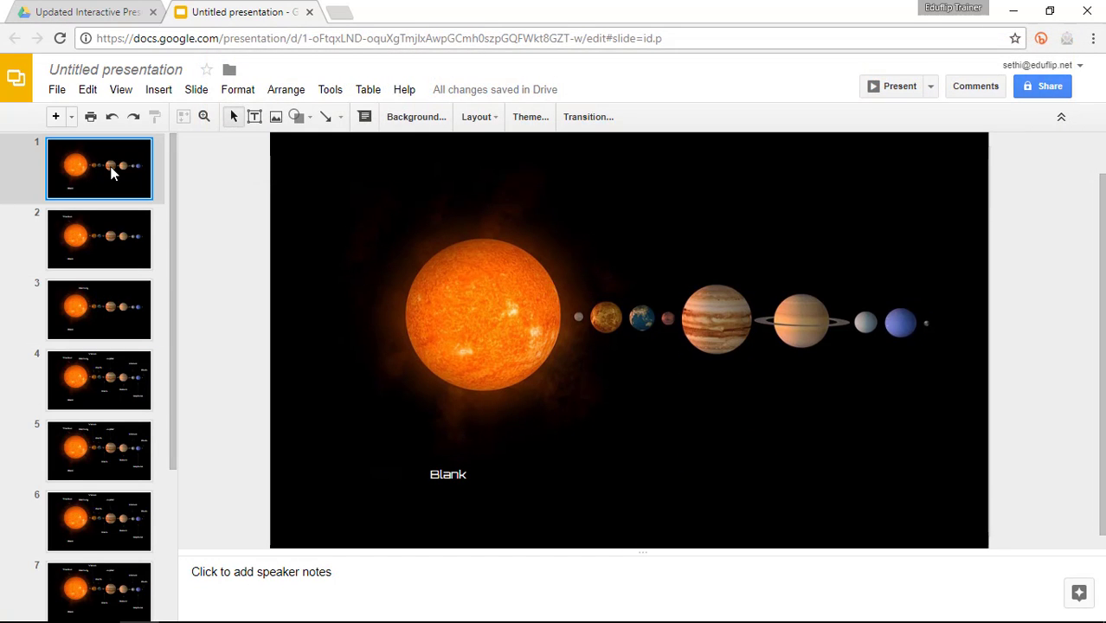
key(Down)
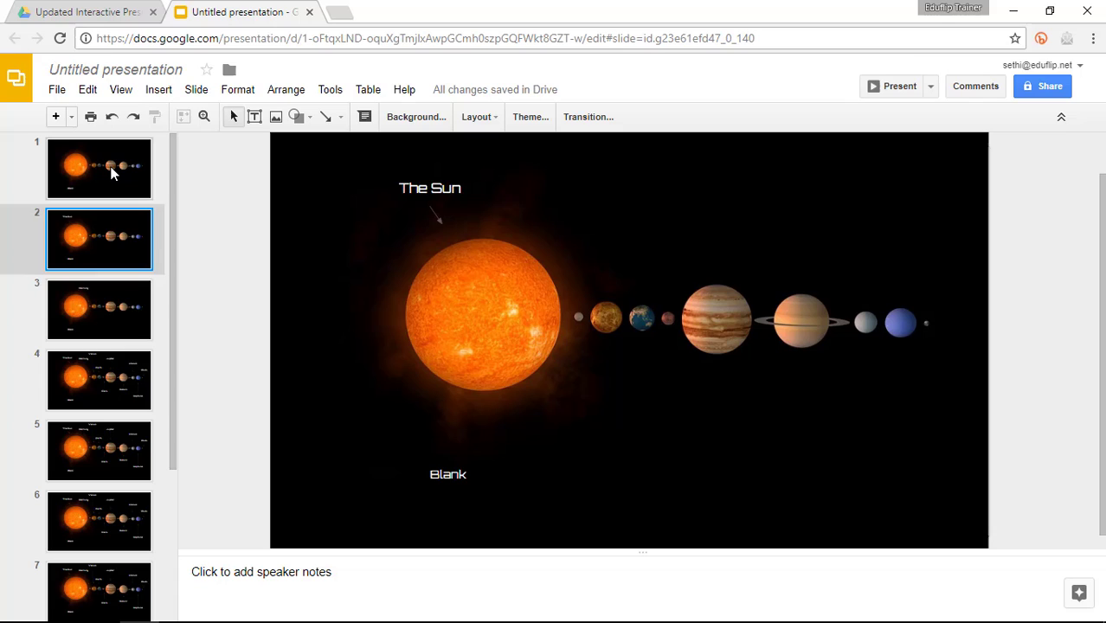
key(Down)
key(Down)
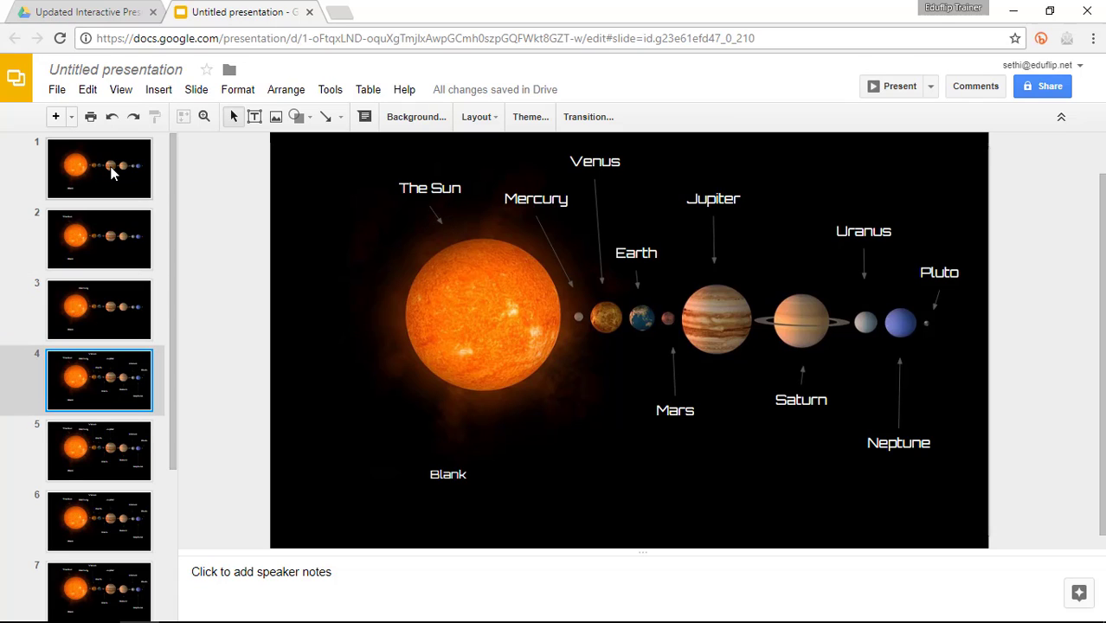
On slide 1, inspect the transparent circles over the Sun, Mercury, Venus and Earth
key(Up)
key(Up)
key(Up)
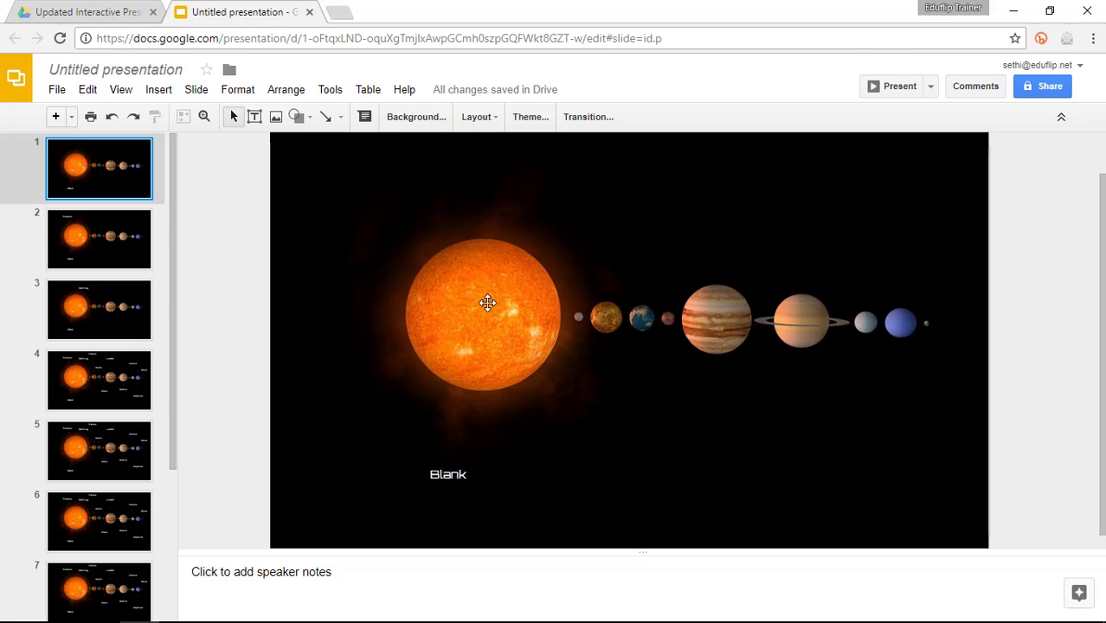
click(125, 241)
click(118, 180)
click(450, 312)
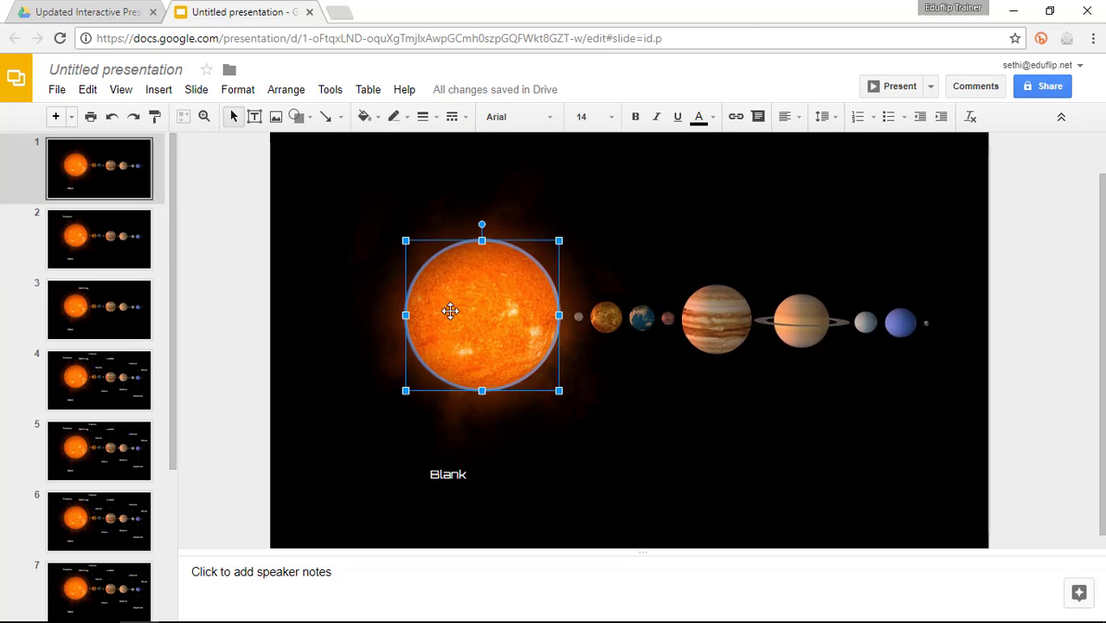
click(577, 317)
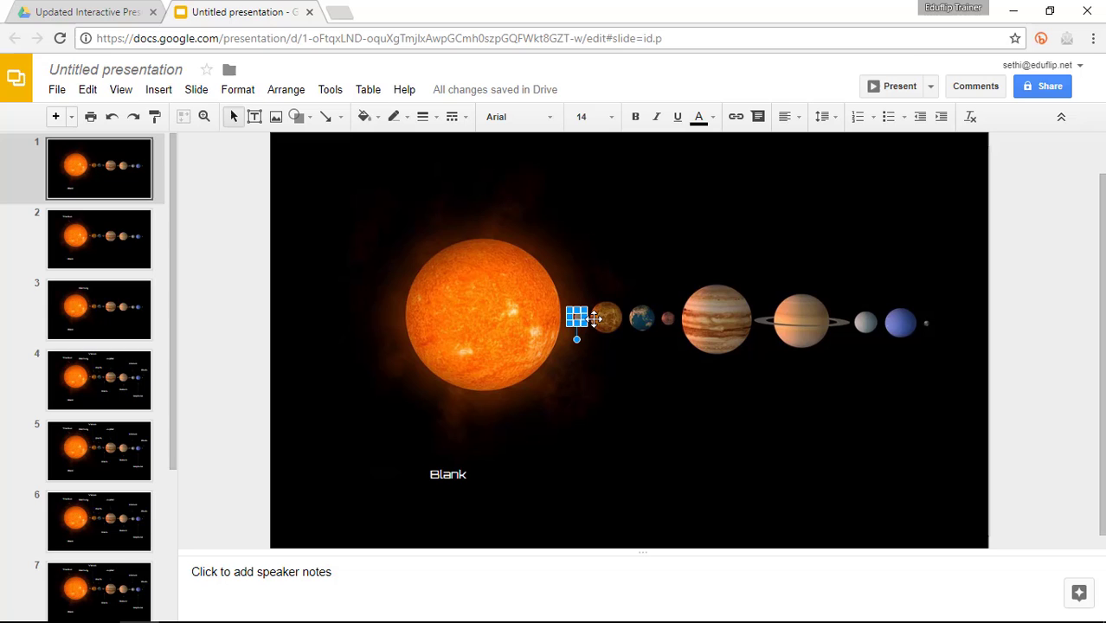
click(606, 317)
click(642, 316)
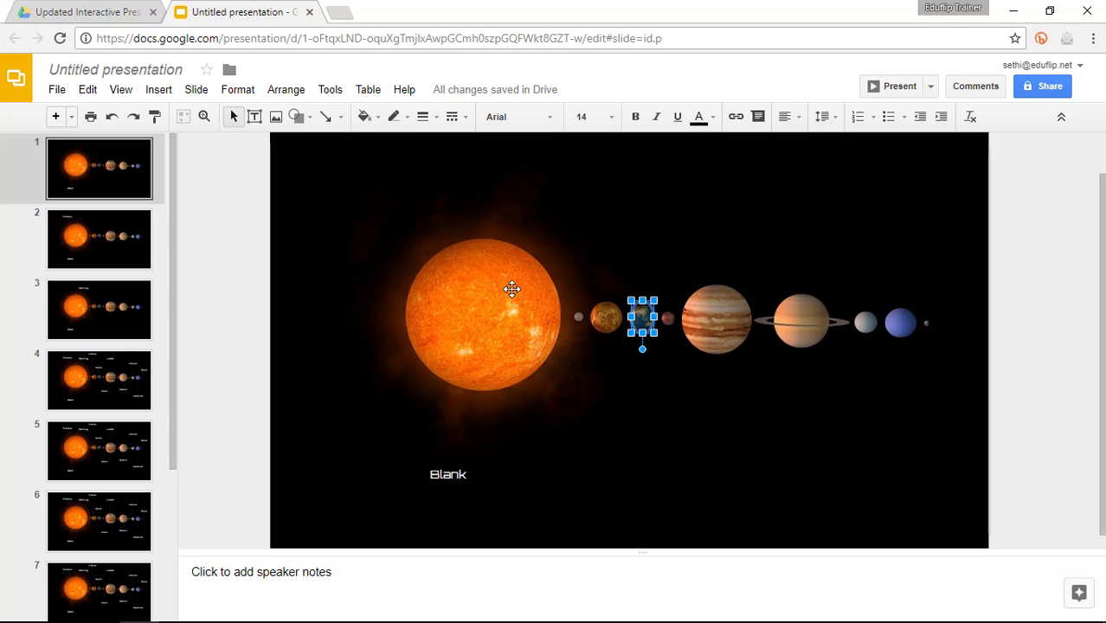
click(485, 290)
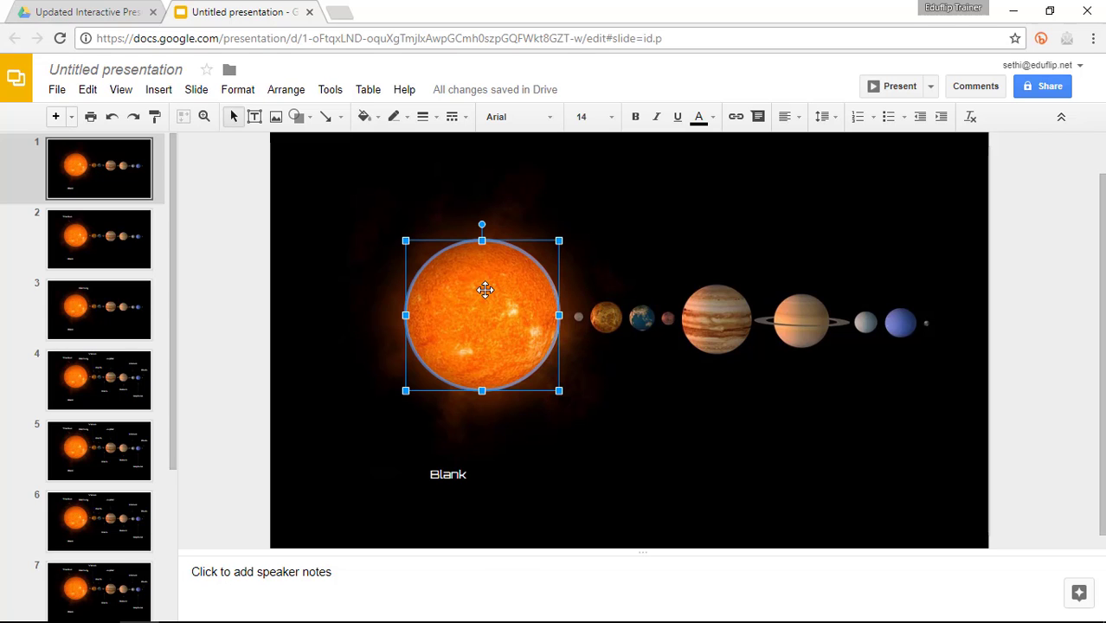
Link the Sun's circle to Slide 2
right_click(484, 290)
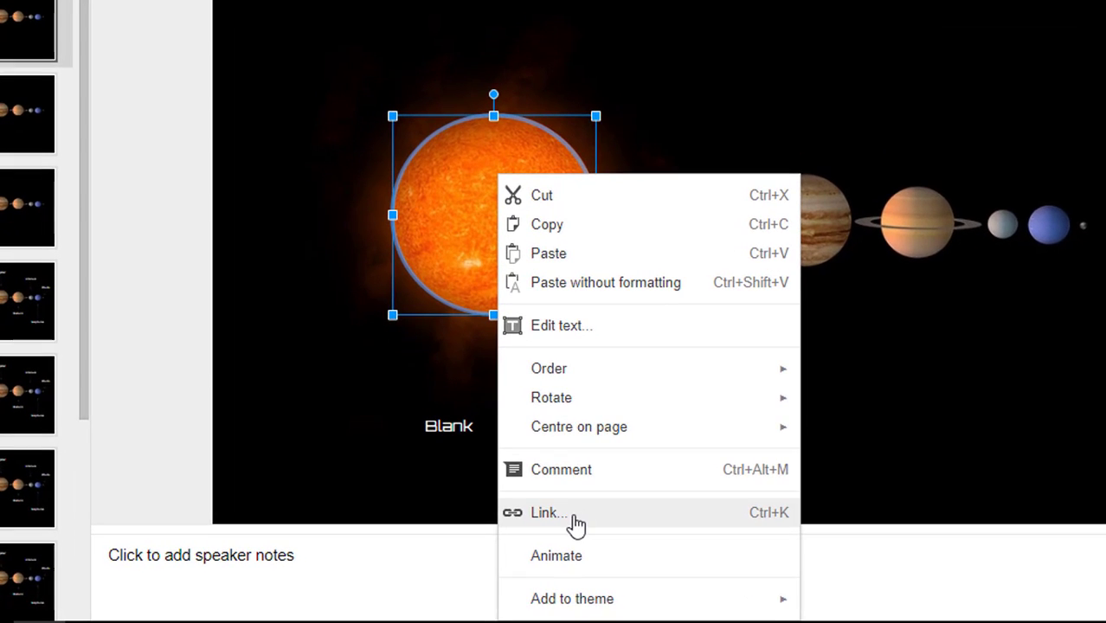
click(575, 514)
click(531, 383)
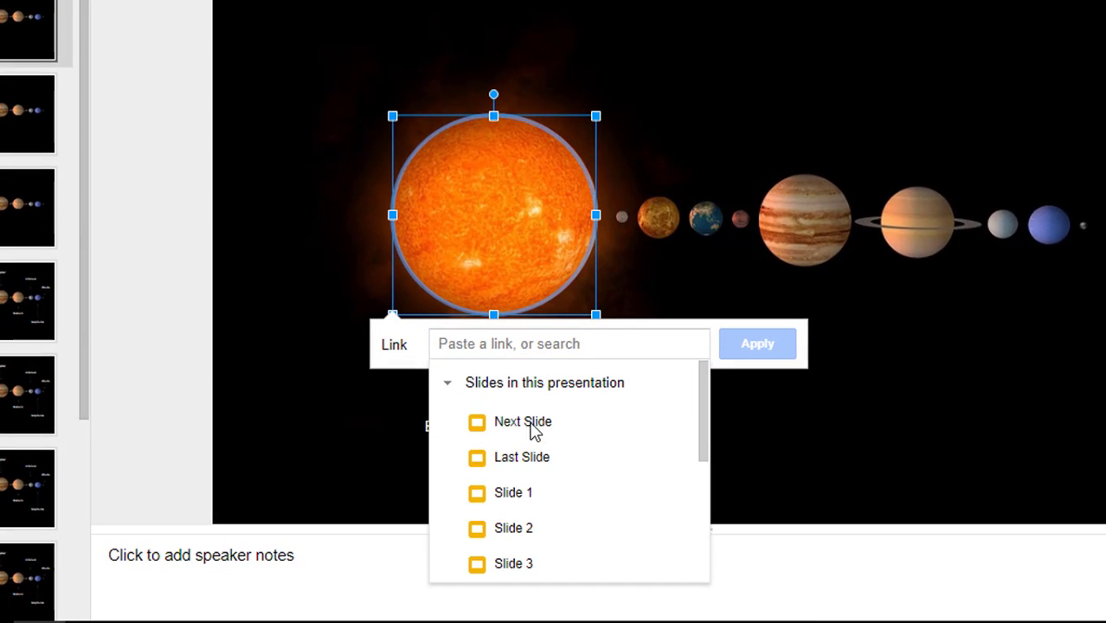
click(525, 526)
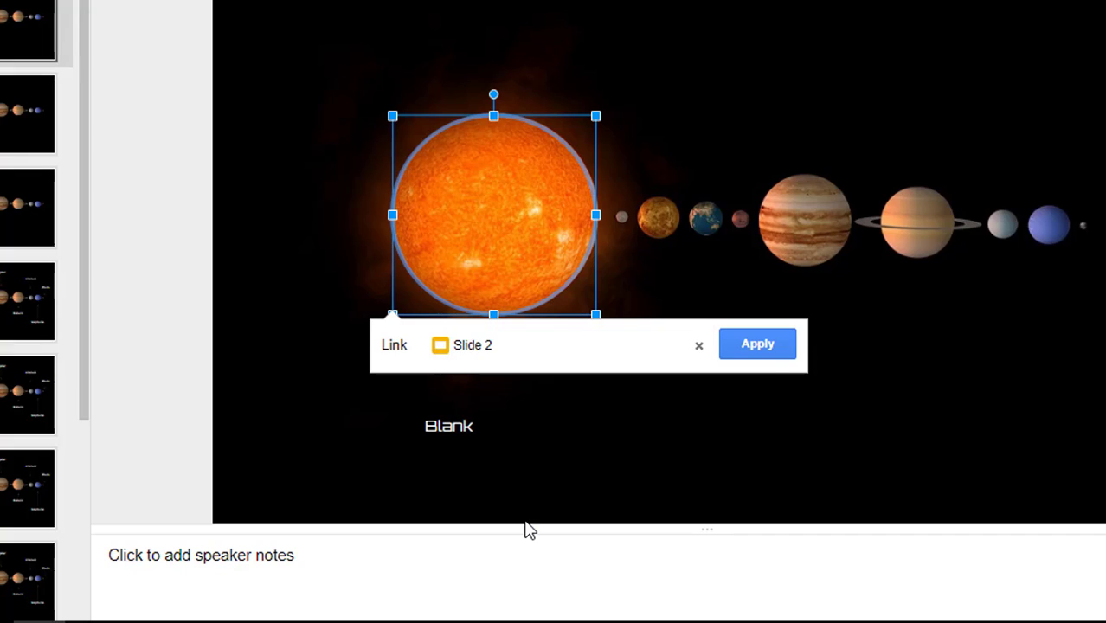
click(771, 344)
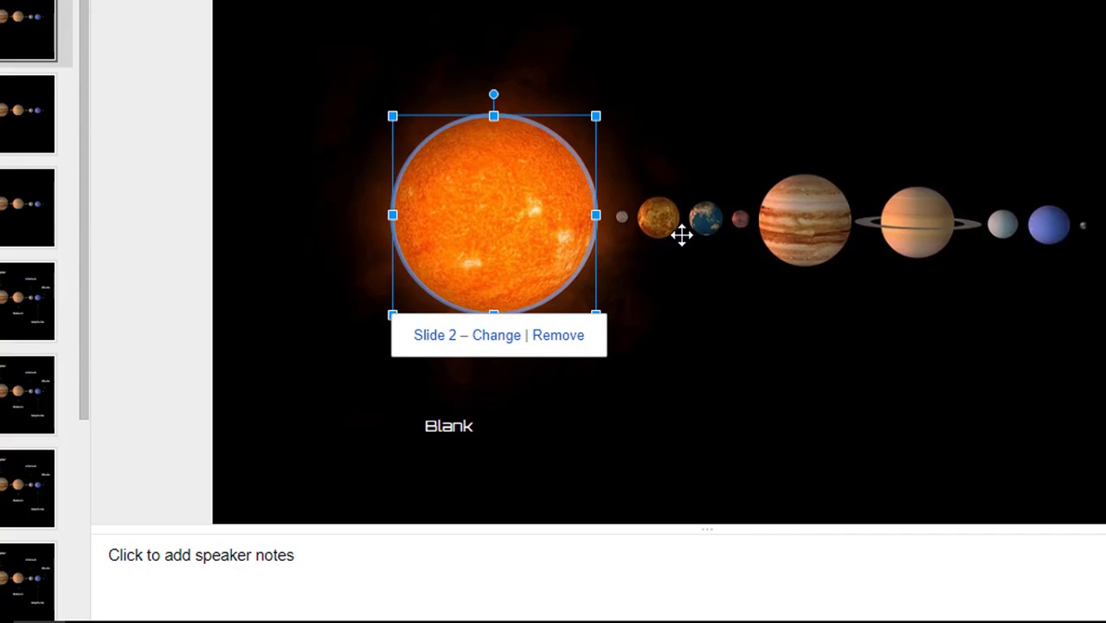
Link Mercury's circle to Slide 3
click(619, 217)
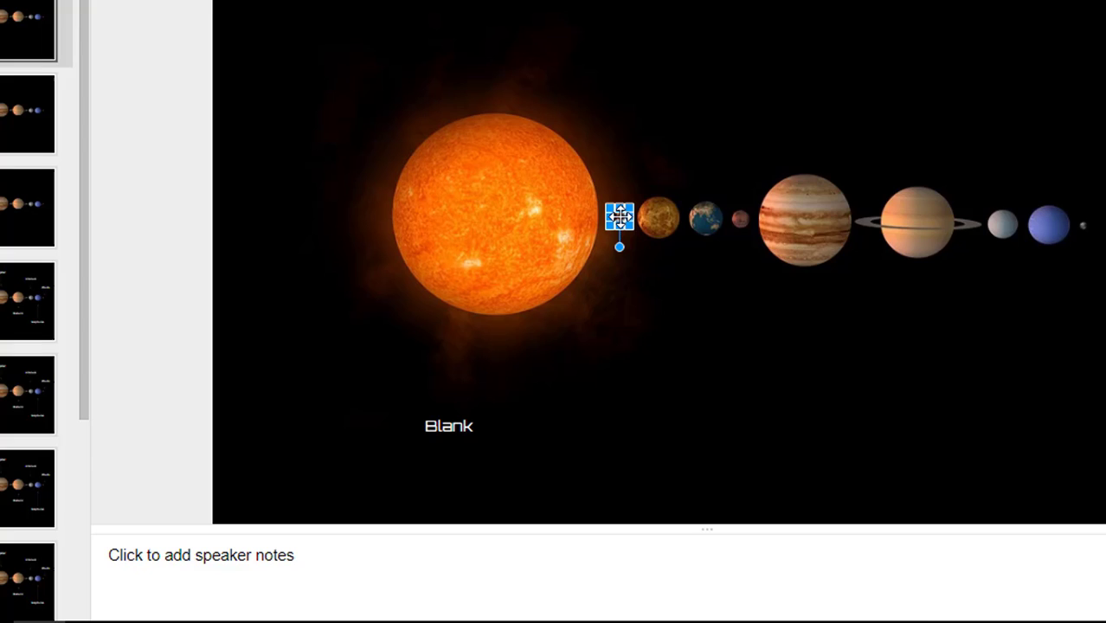
right_click(620, 217)
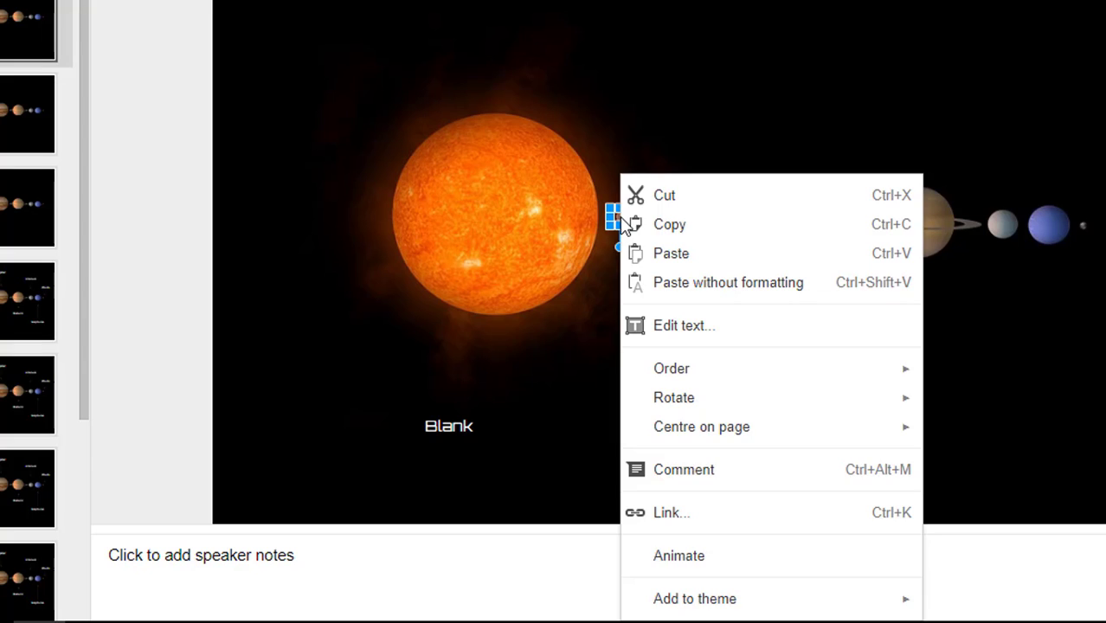
click(703, 522)
click(695, 293)
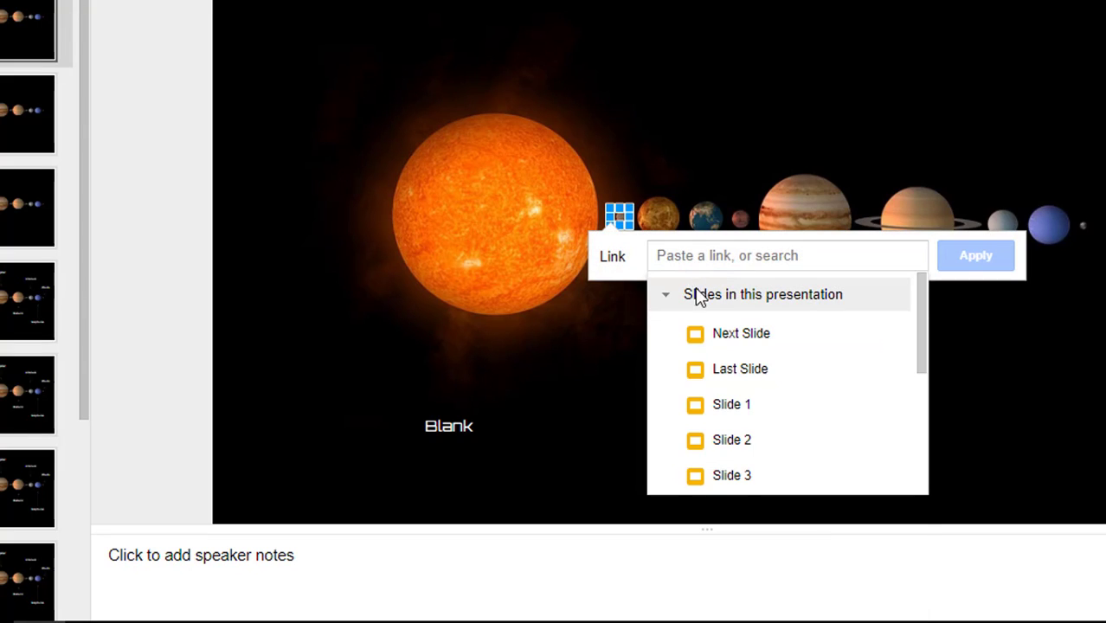
click(742, 479)
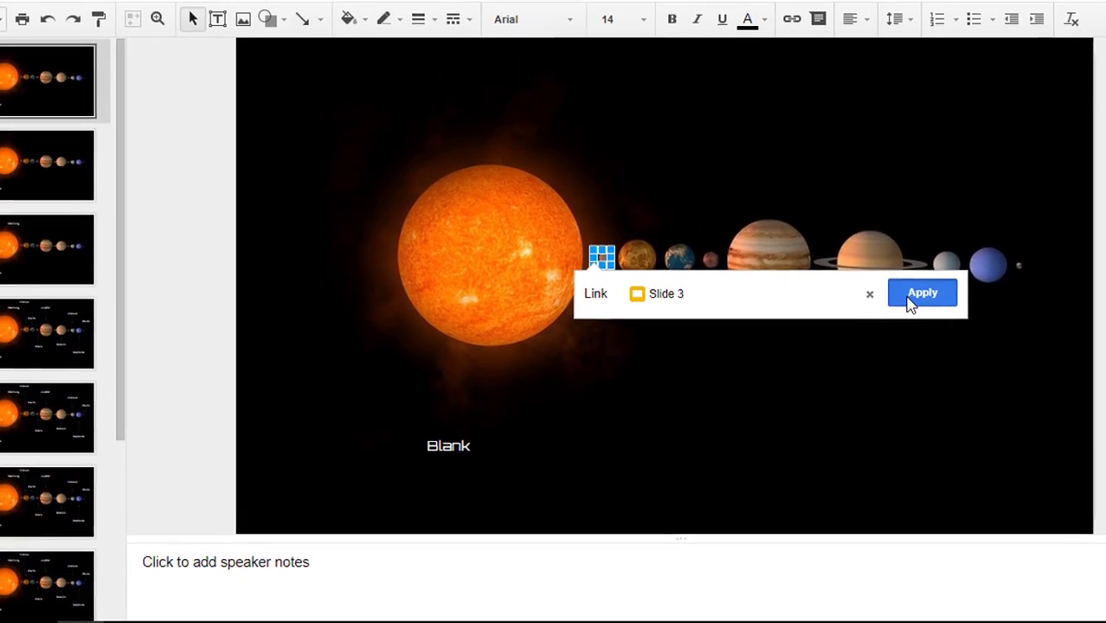
click(950, 270)
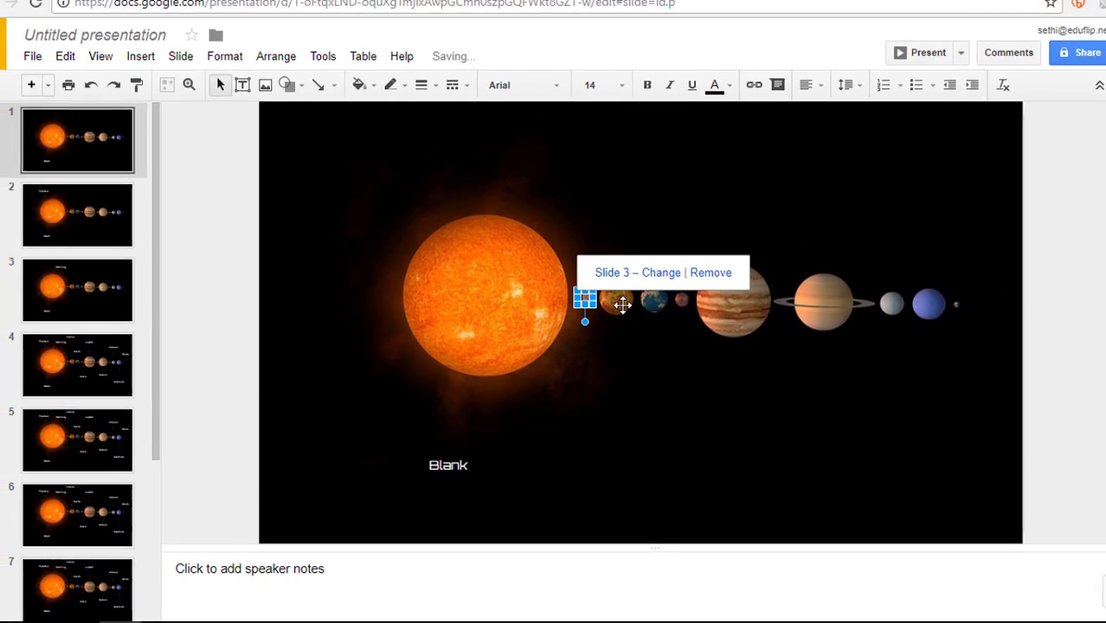
Link Venus's circle to Slide 4
right_click(622, 303)
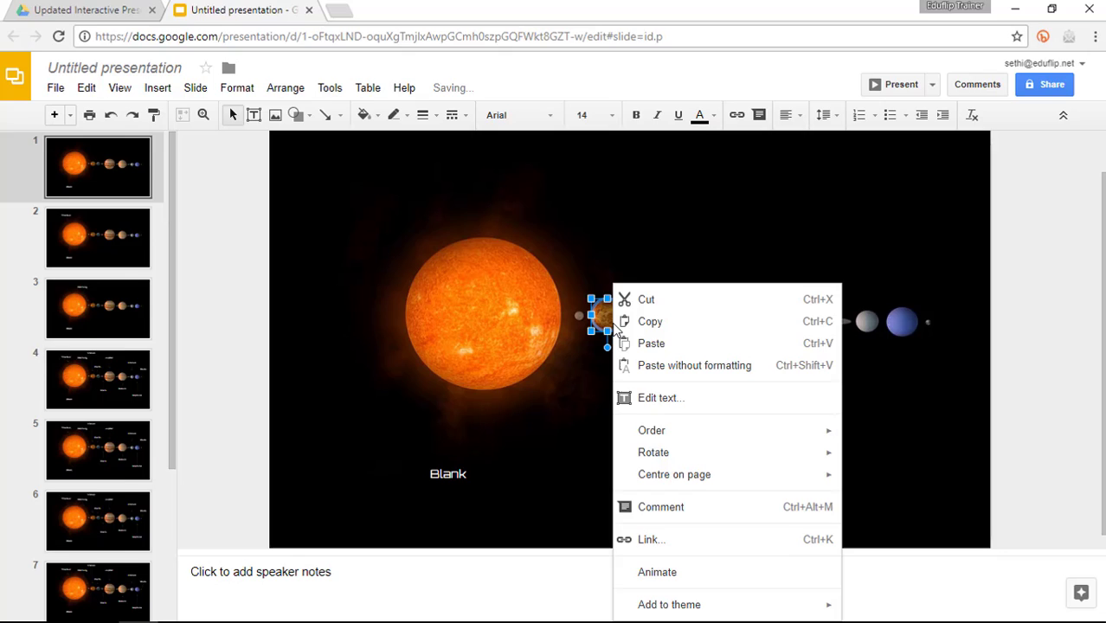
mouse_move(766, 443)
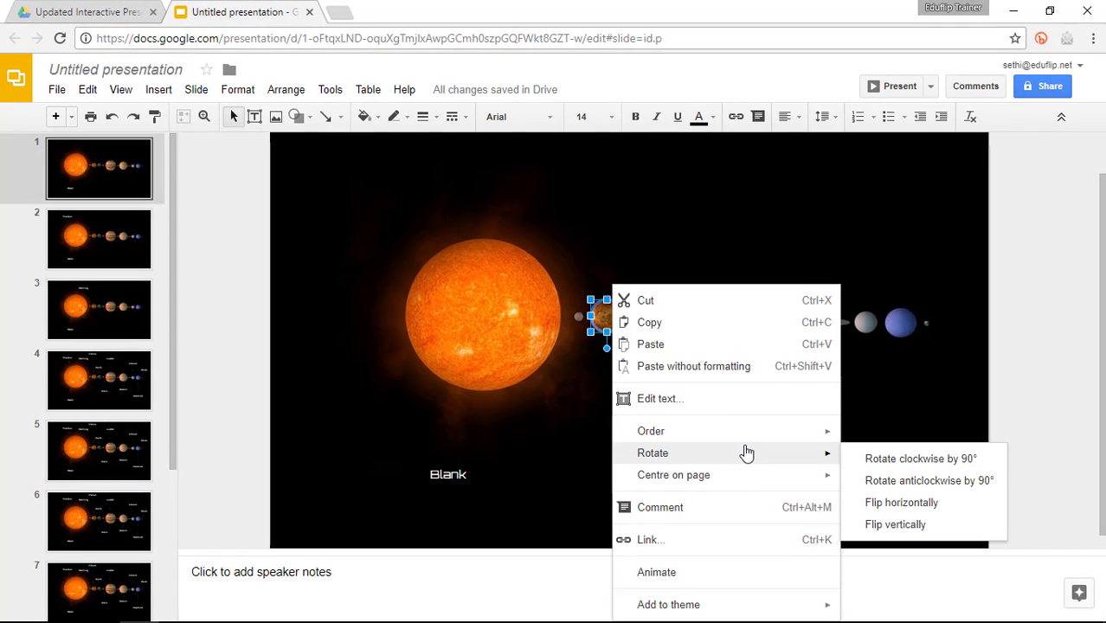
click(723, 543)
click(686, 390)
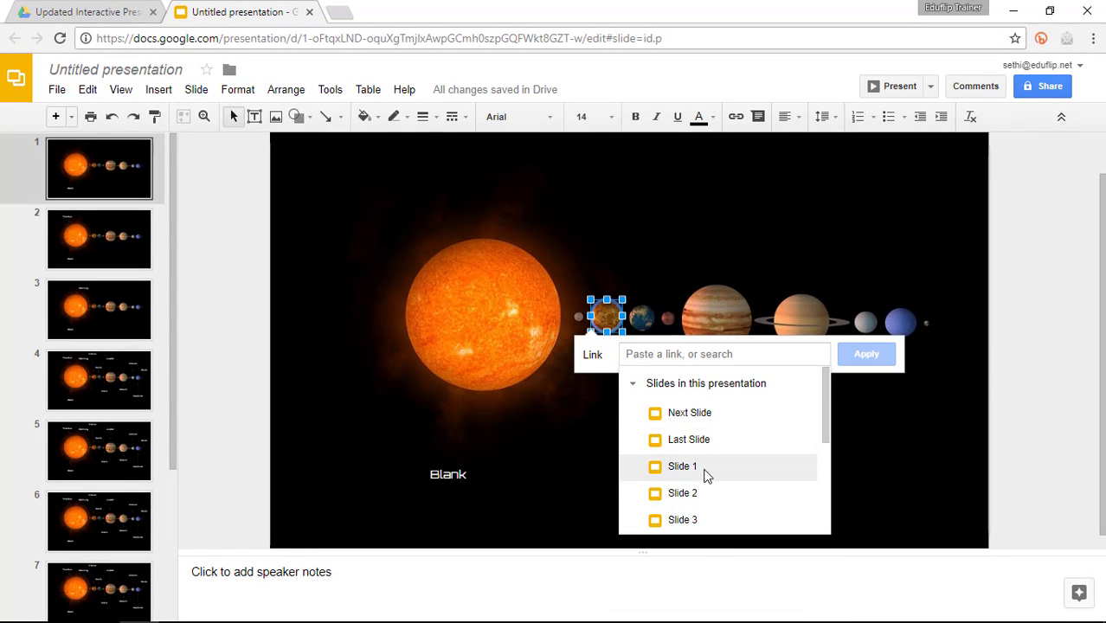
scroll(714, 509, down, 1)
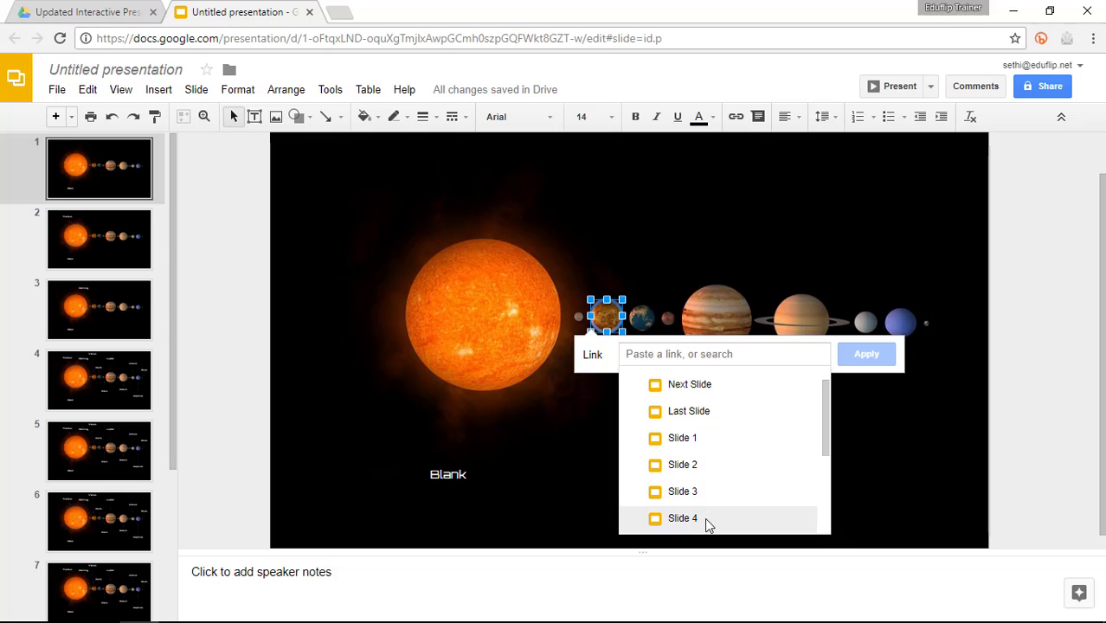
click(705, 519)
click(874, 354)
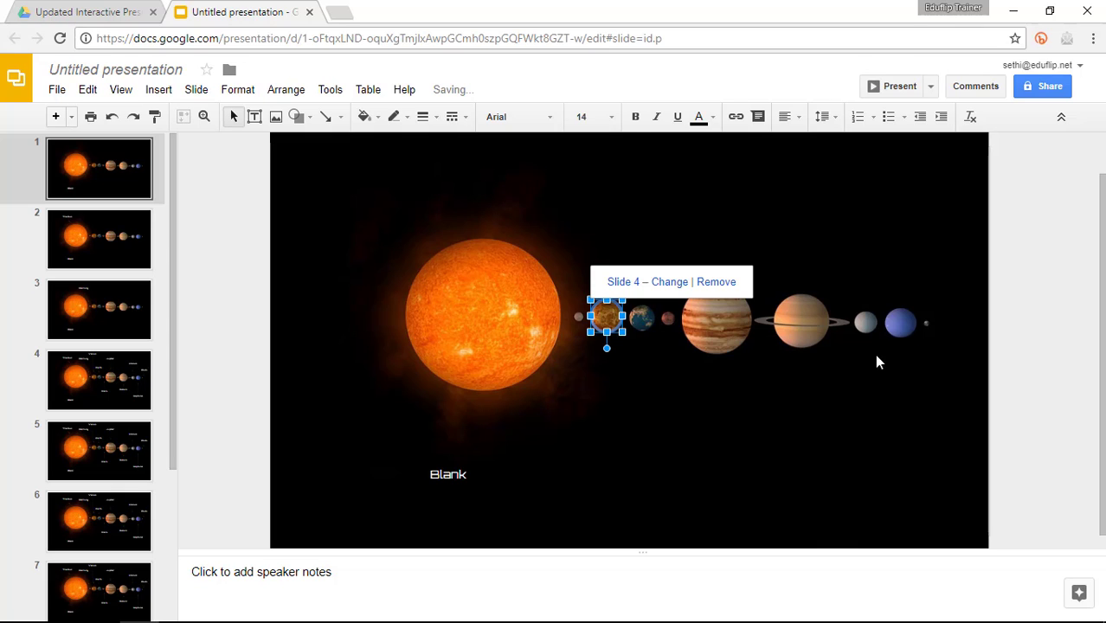
Select the Sun through Saturn circles on slide 1, undoing an accidental nudge
click(493, 297)
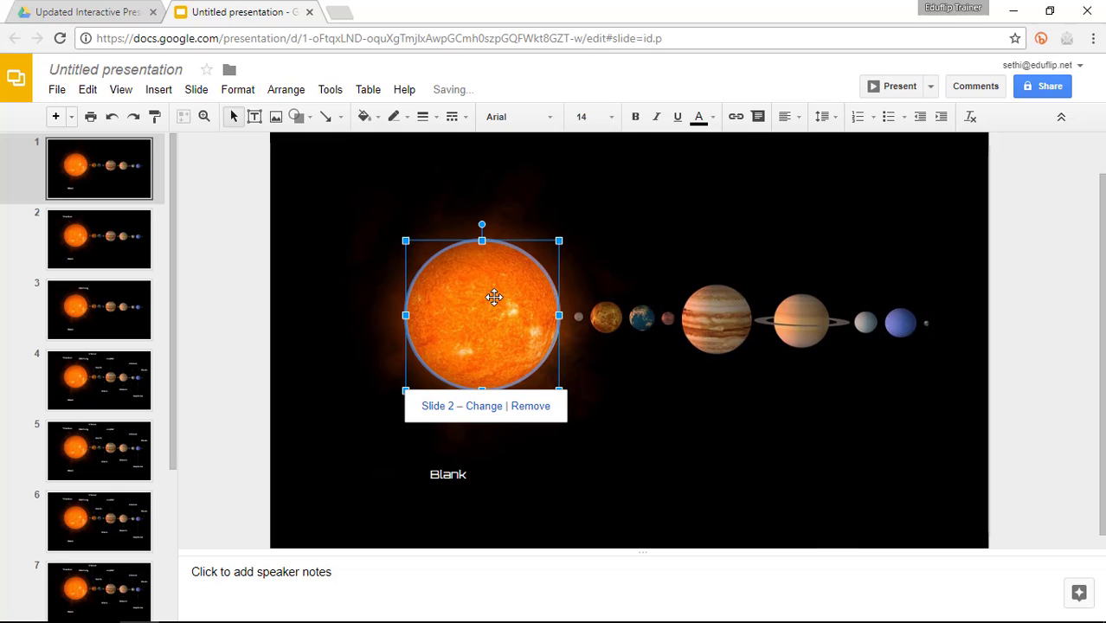
shift+click(577, 316)
shift+click(604, 317)
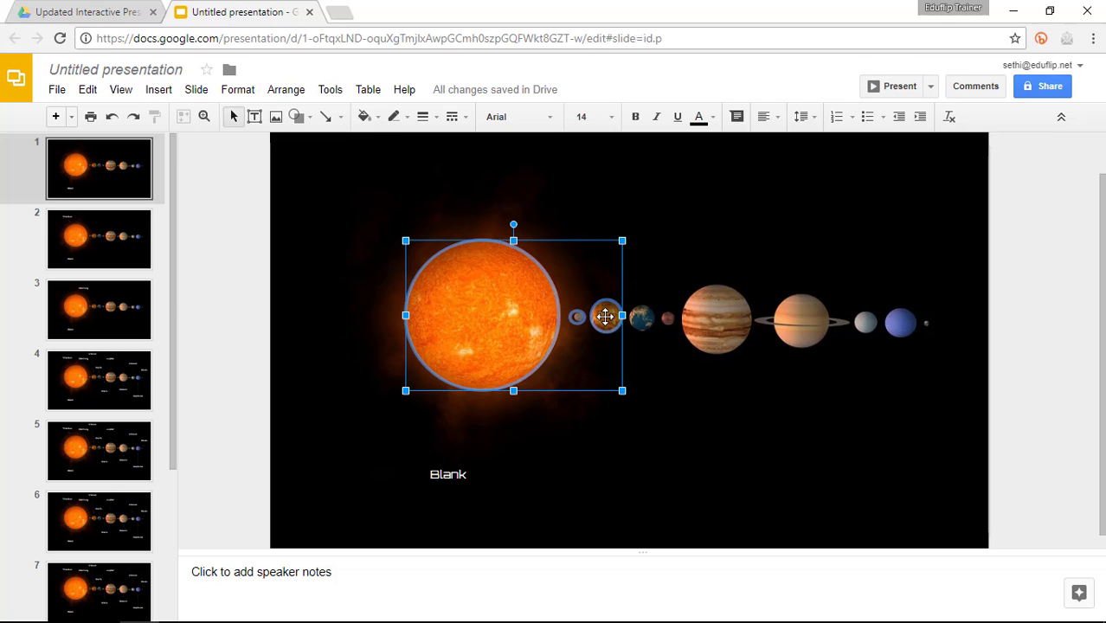
shift+click(639, 317)
shift+click(669, 316)
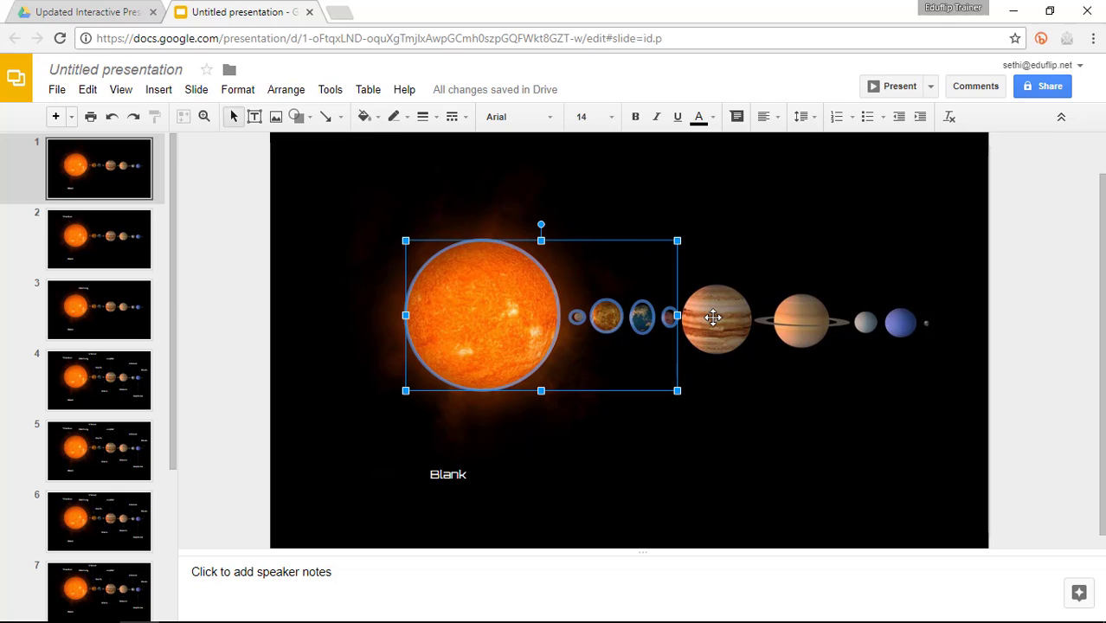
shift+click(716, 317)
shift+click(798, 319)
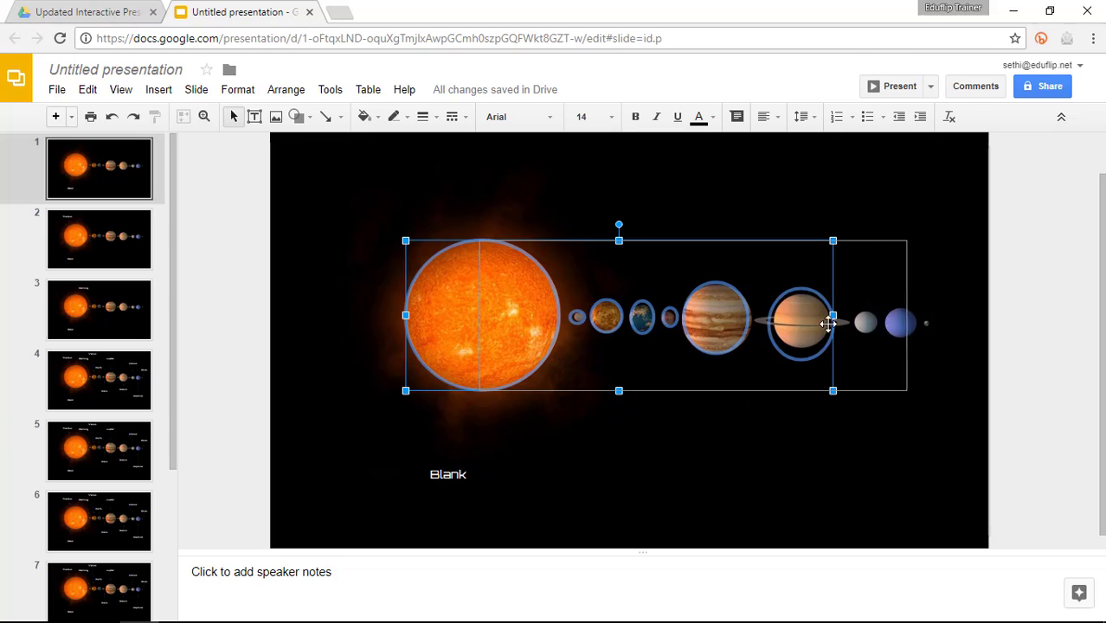
drag(803, 322, 819, 324)
key(ctrl+z)
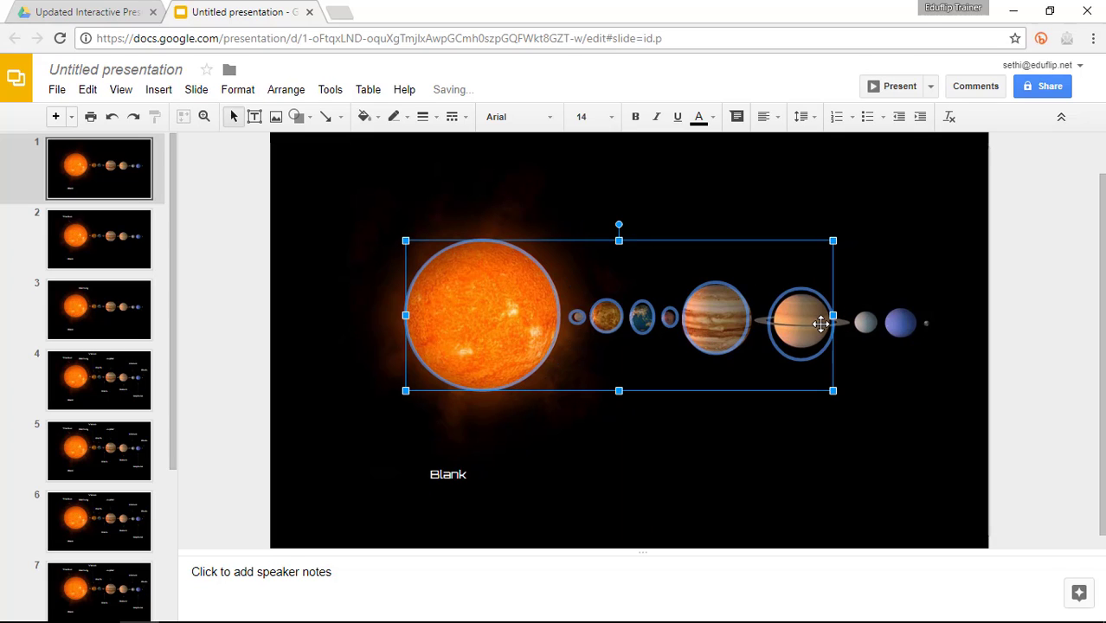
Add Uranus, Neptune and the outermost circle, excluding the background and Blank text
shift+click(864, 321)
shift+click(920, 320)
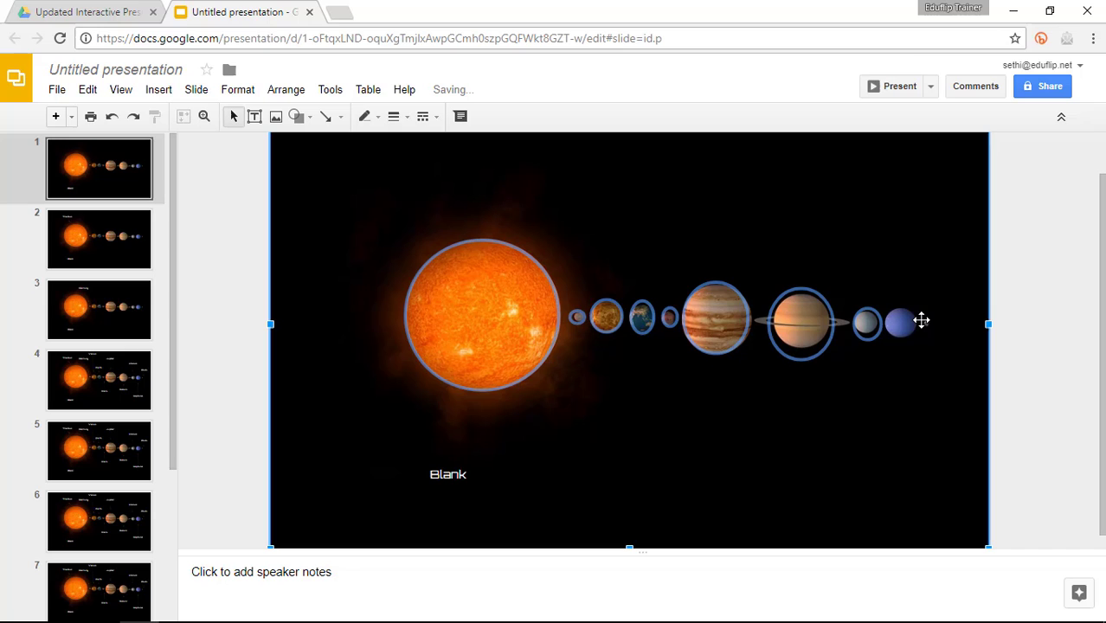
shift+click(935, 309)
shift+click(903, 322)
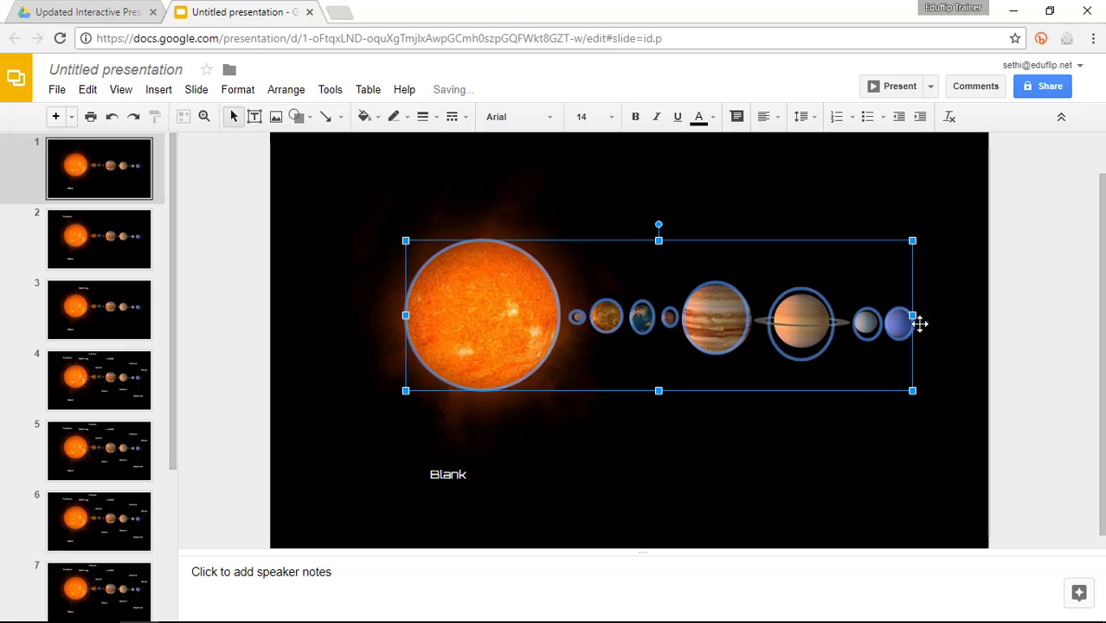
shift+click(926, 323)
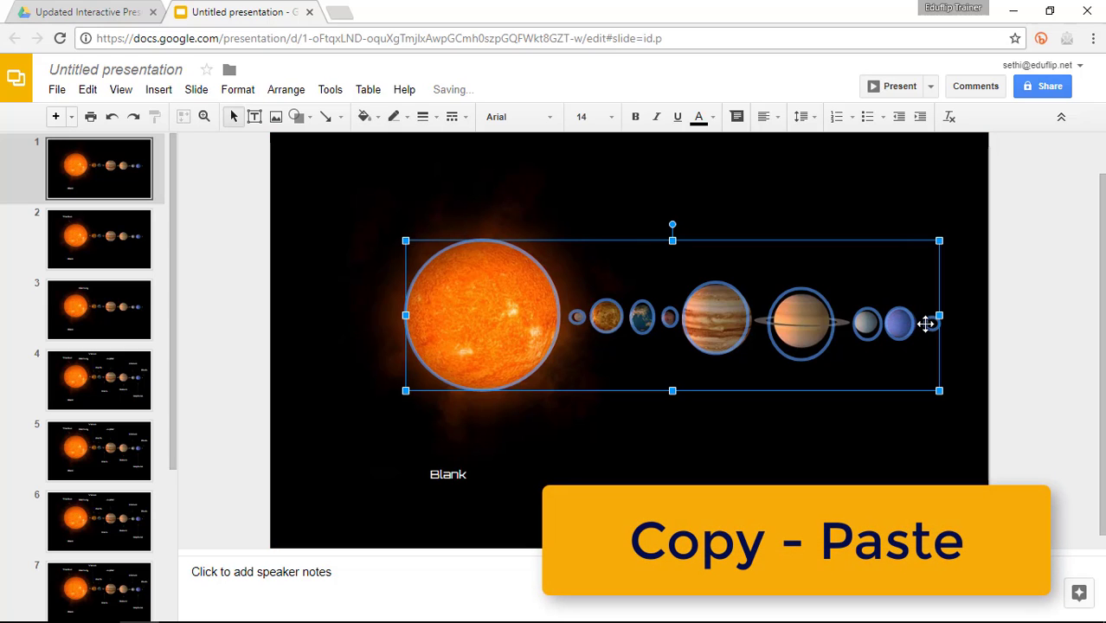
shift+click(439, 473)
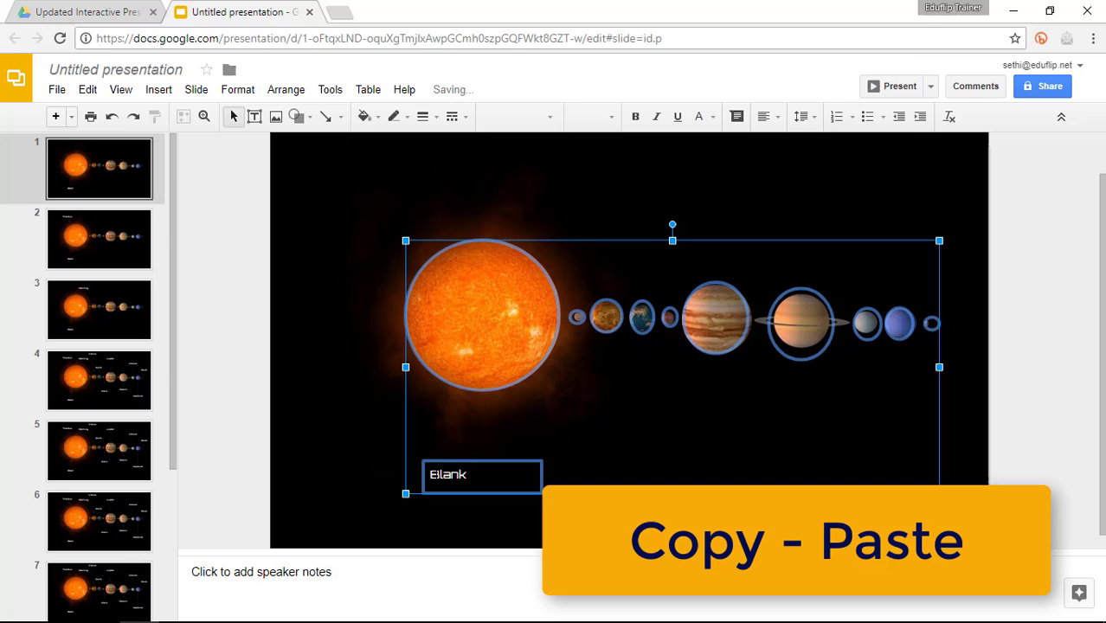
shift+click(458, 470)
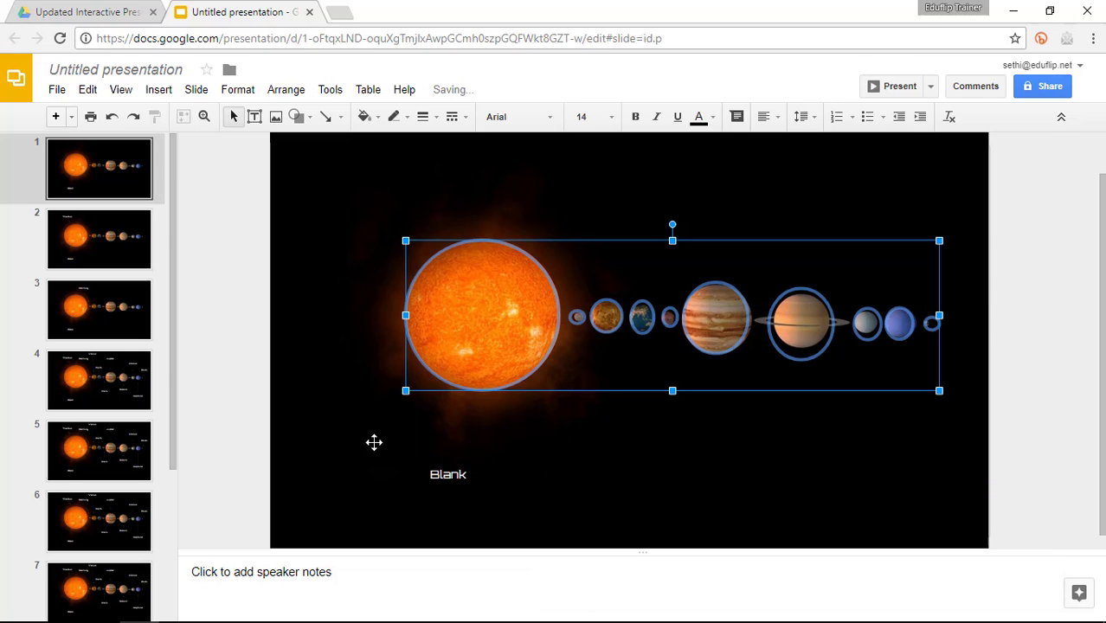
Paste the copied planet circles onto slide 2
click(89, 260)
key(ctrl+v)
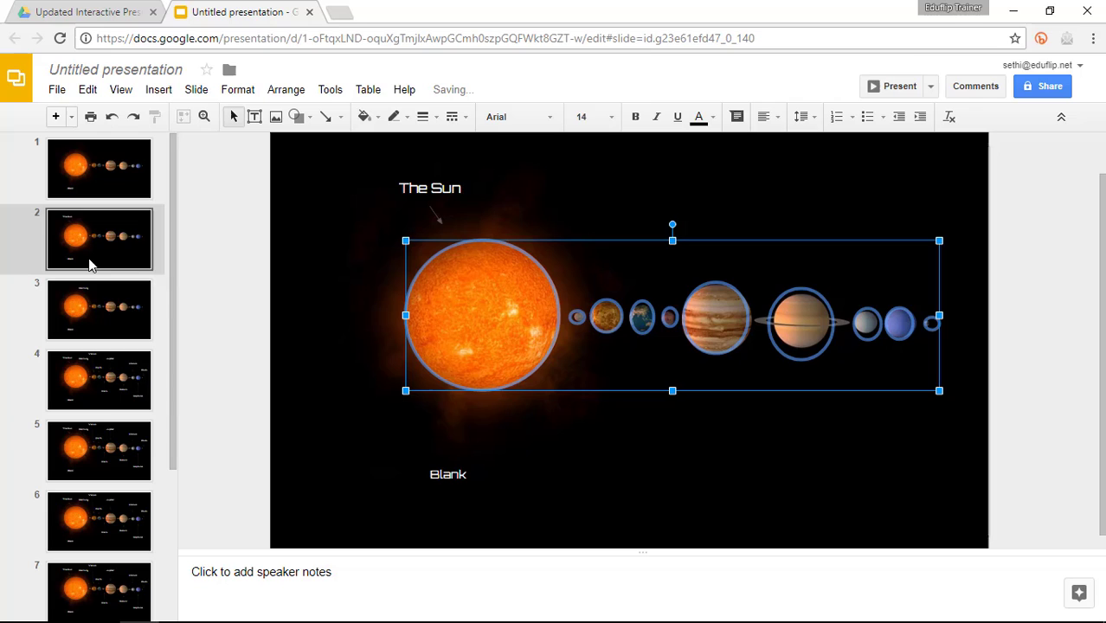
click(95, 305)
Paste the circles onto slide 3 and present the deck from slide 1
key(ctrl+v)
click(110, 172)
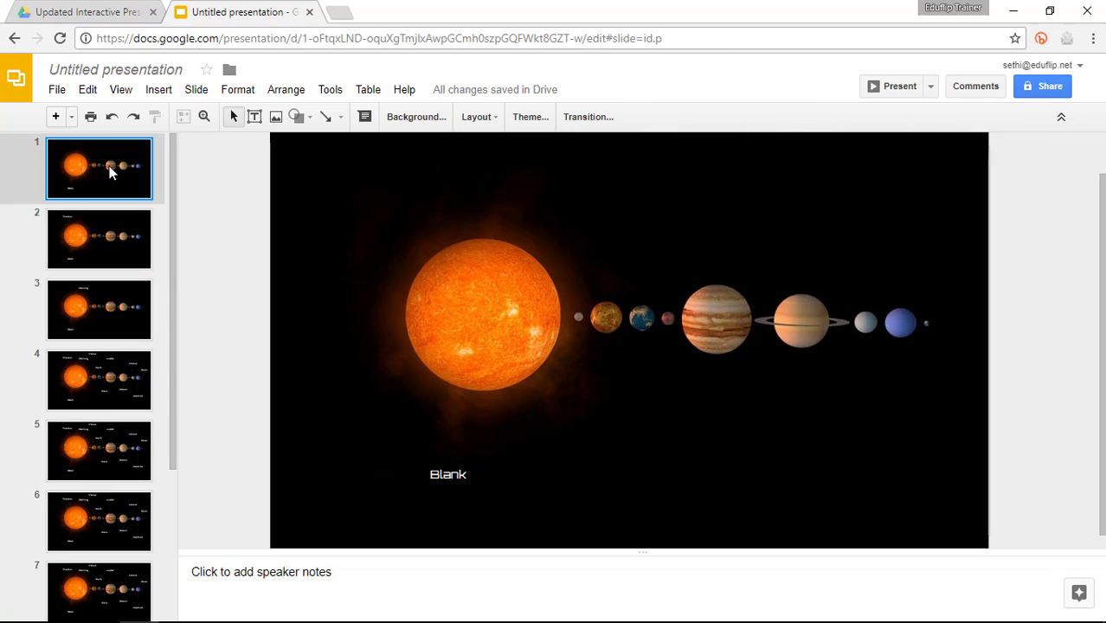
click(885, 96)
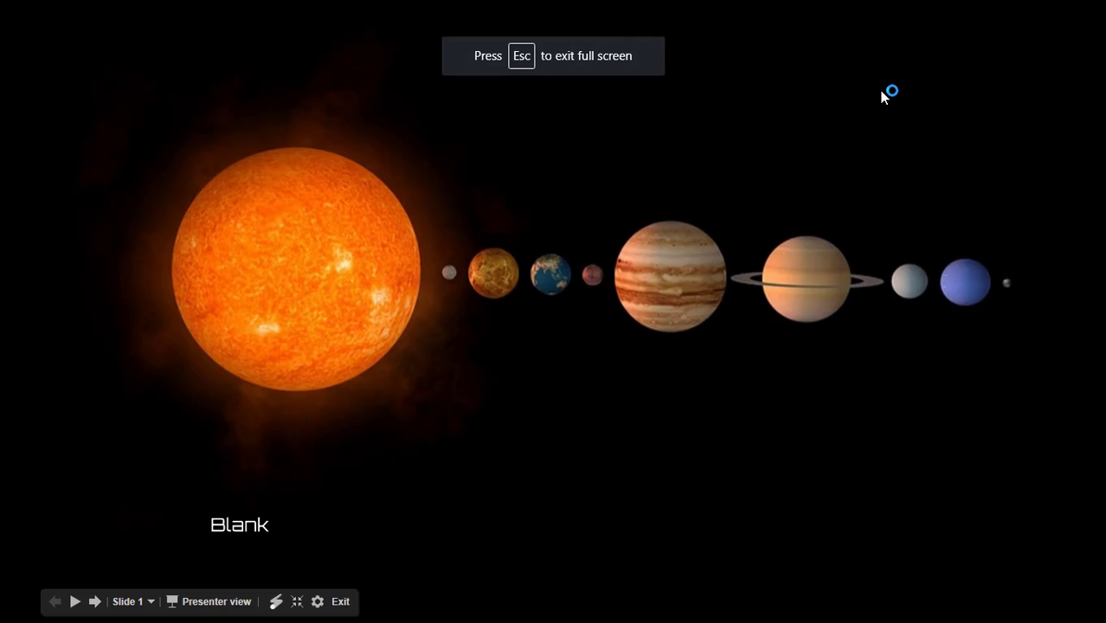
Test the Sun and Mercury links, confirming they jump to slides 2 and 3
click(294, 254)
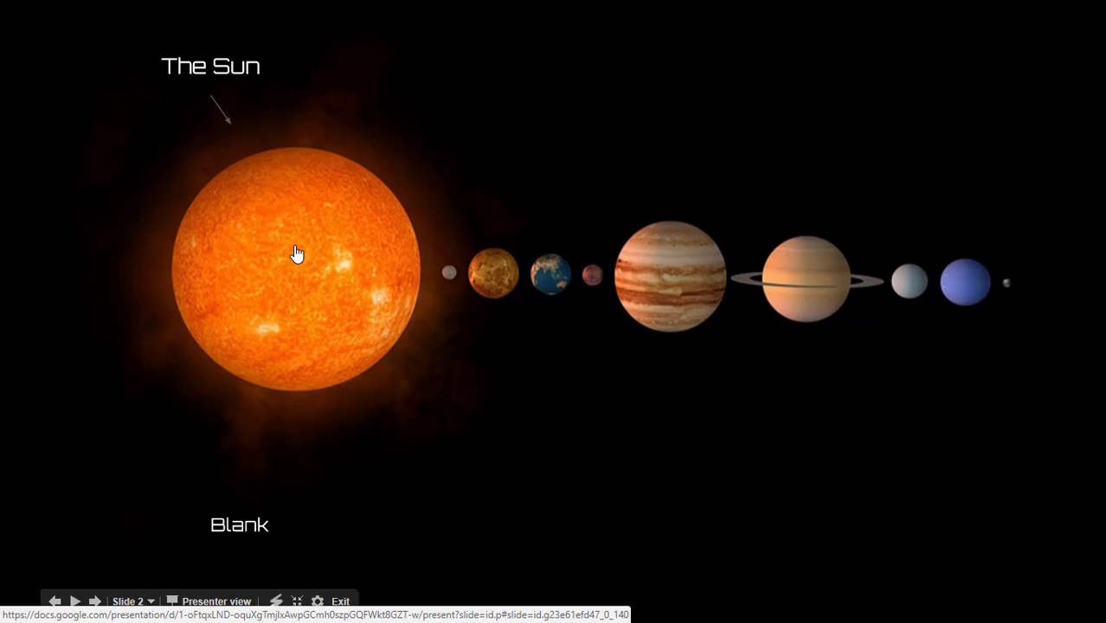
click(450, 275)
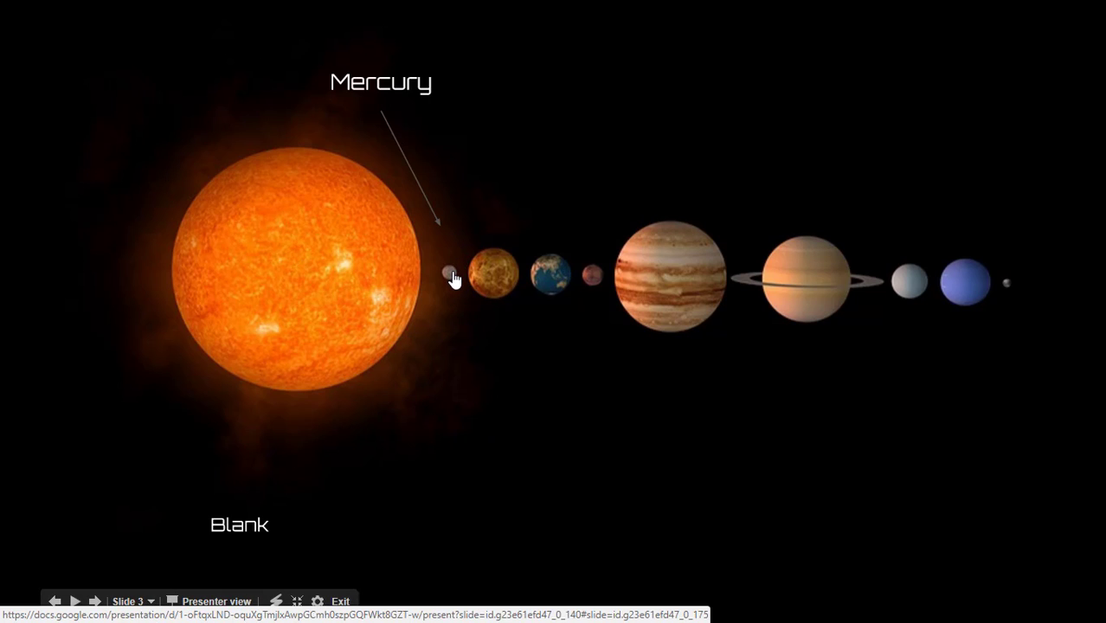
click(290, 267)
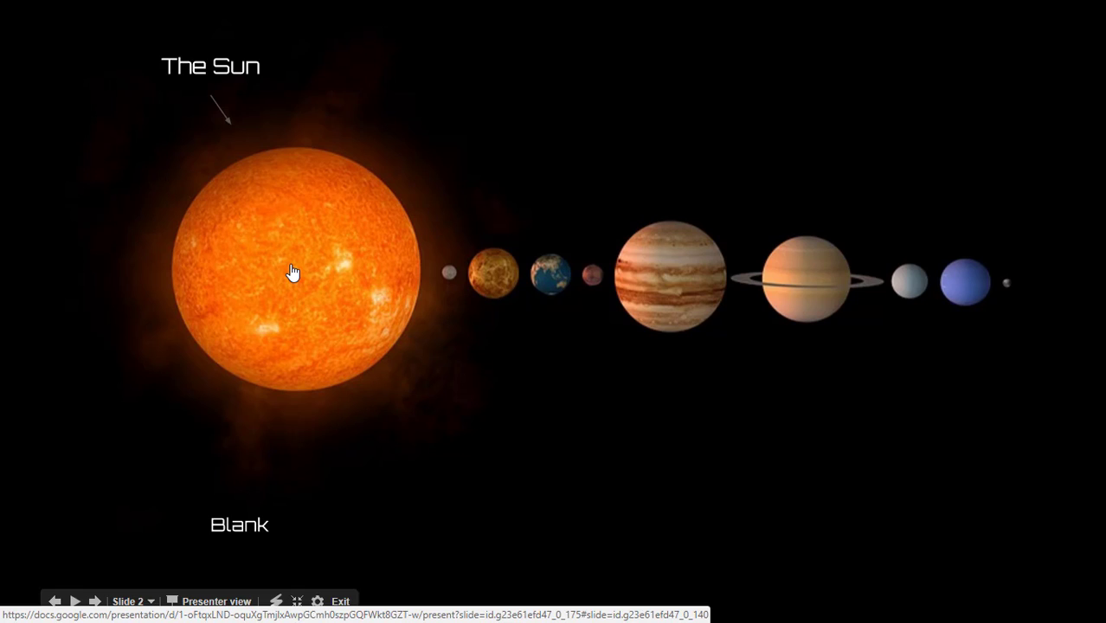
click(447, 276)
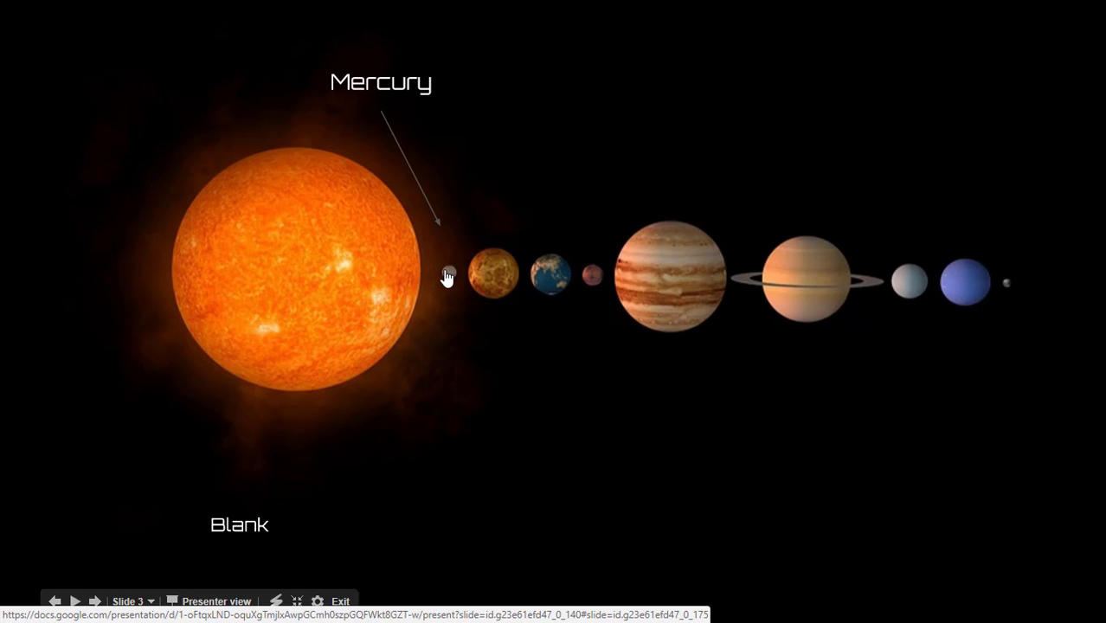